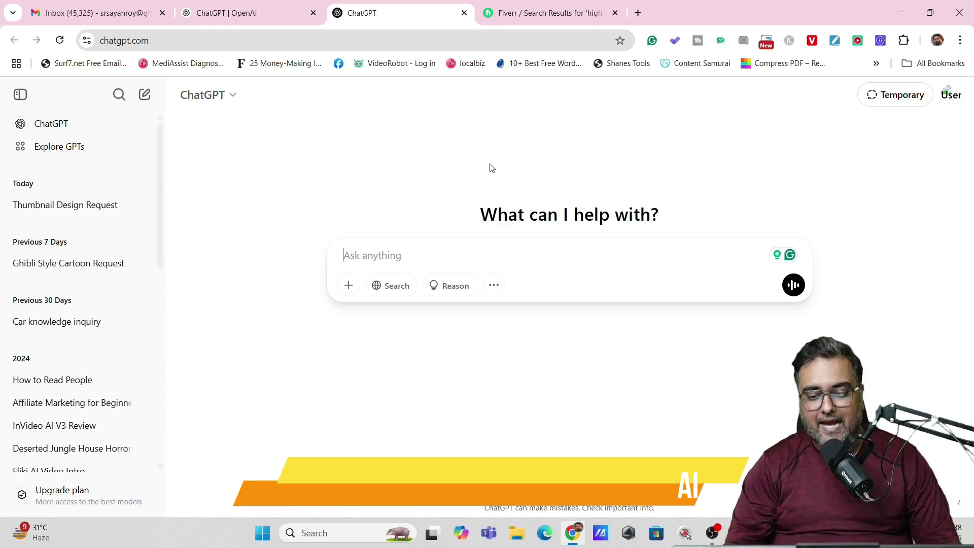
- Browse the Fiverr search results for "high ctr thumbnail" and open the gig "I will design best youtube thumbnail with high CTR"
{"action": "left_click", "coordinate": [533, 17]}
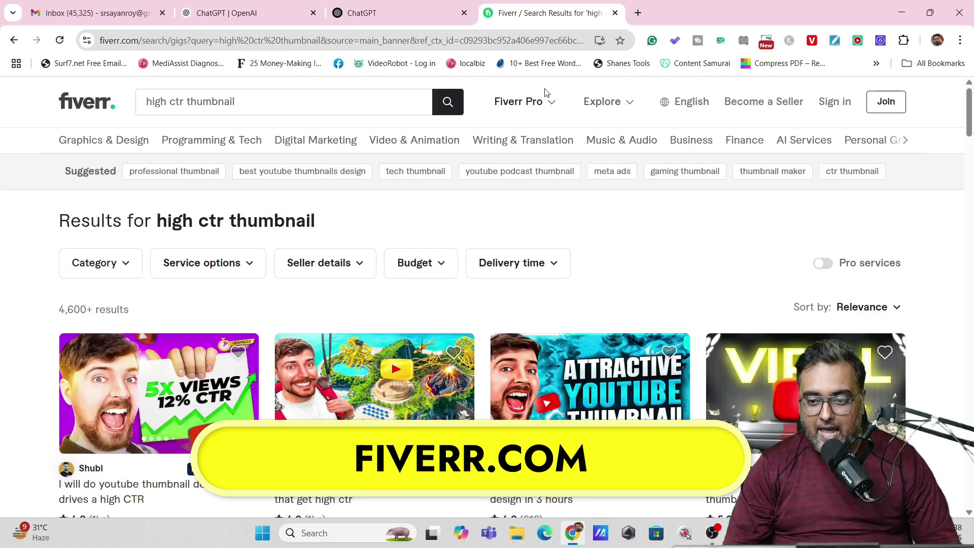
{"action": "scroll", "coordinate": [546, 92], "scroll_direction": "down", "scroll_amount": 4}
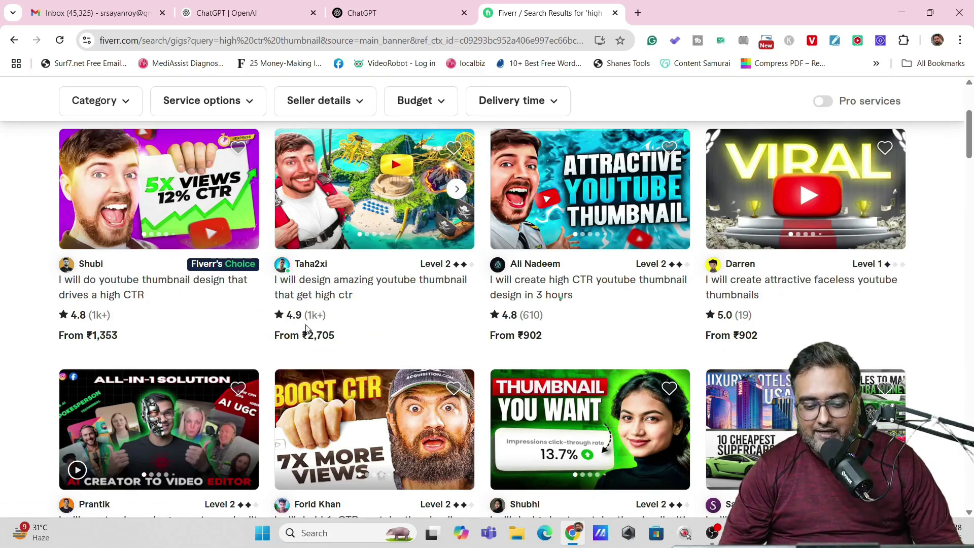
{"action": "left_click_drag", "start_coordinate": [970, 153], "coordinate": [969, 173]}
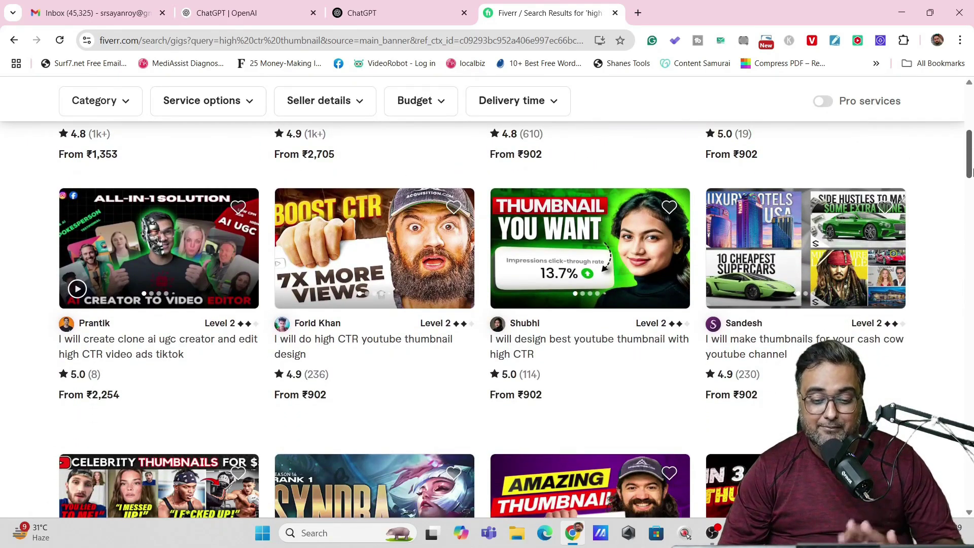
{"action": "scroll", "coordinate": [694, 176], "scroll_direction": "down", "scroll_amount": 1}
{"action": "scroll", "coordinate": [694, 176], "scroll_direction": "up", "scroll_amount": 1}
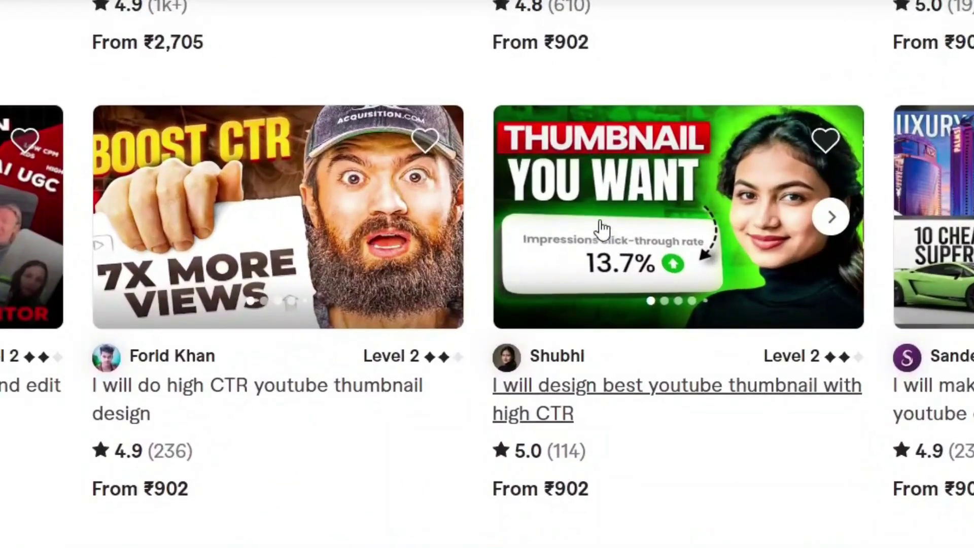
{"action": "left_click", "coordinate": [604, 214]}
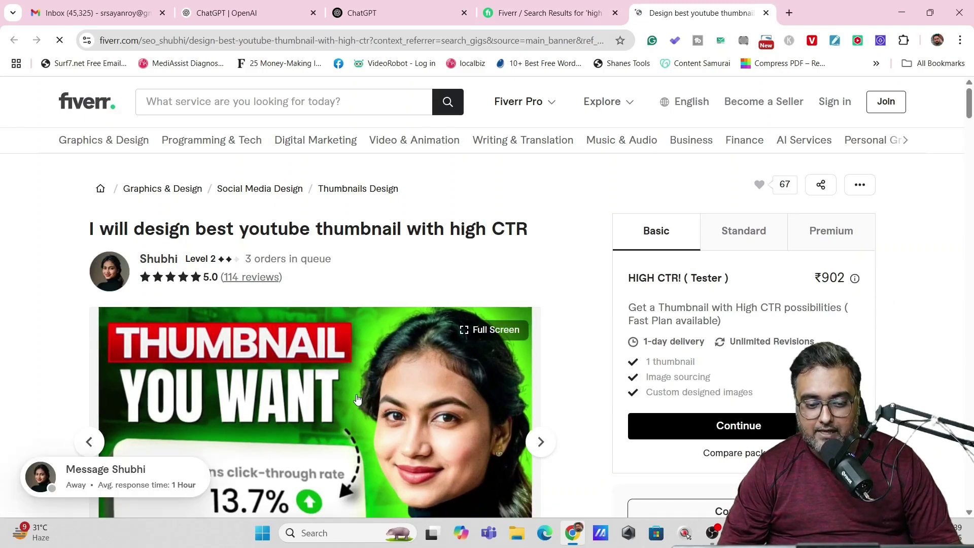
- Save the gig's main thumbnail image to the computer
{"action": "right_click", "coordinate": [357, 399]}
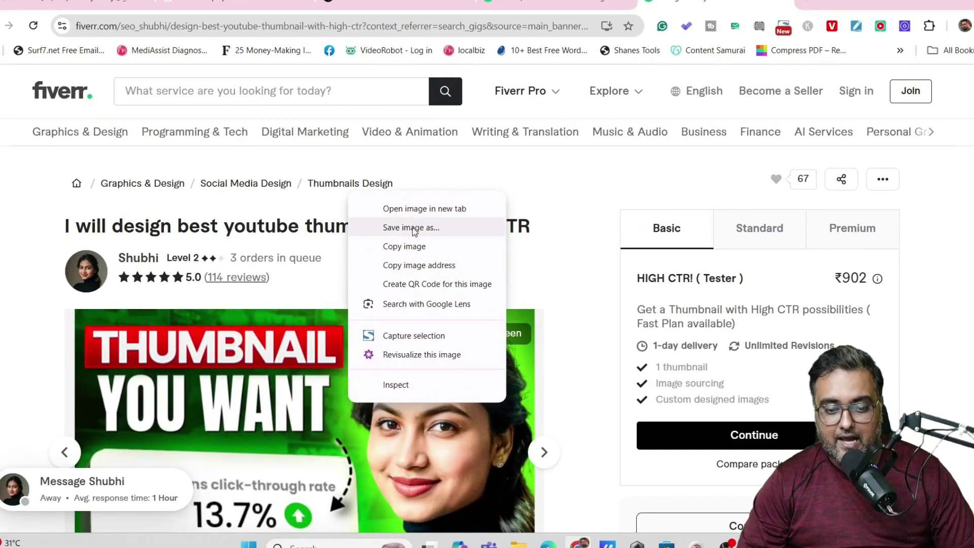
{"action": "left_click", "coordinate": [415, 229]}
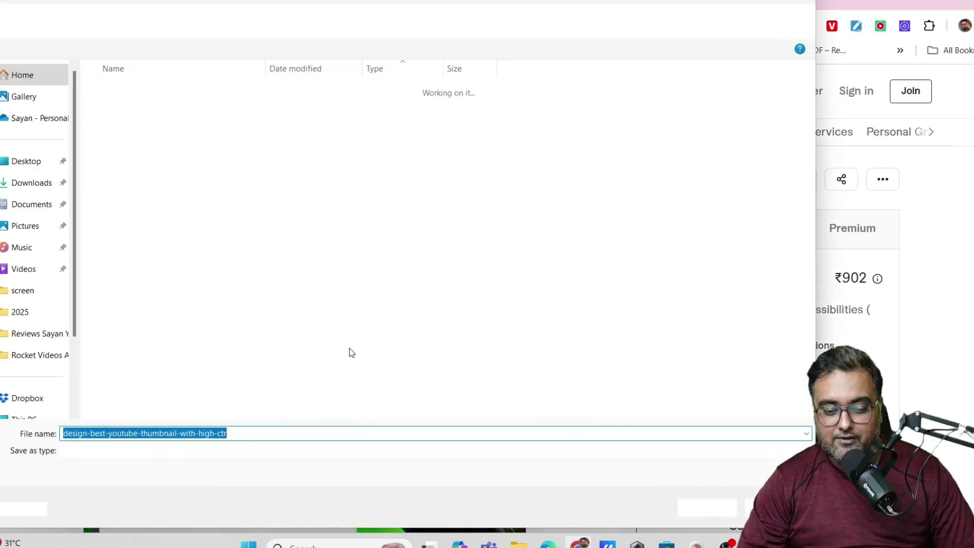
{"action": "left_click", "coordinate": [707, 507]}
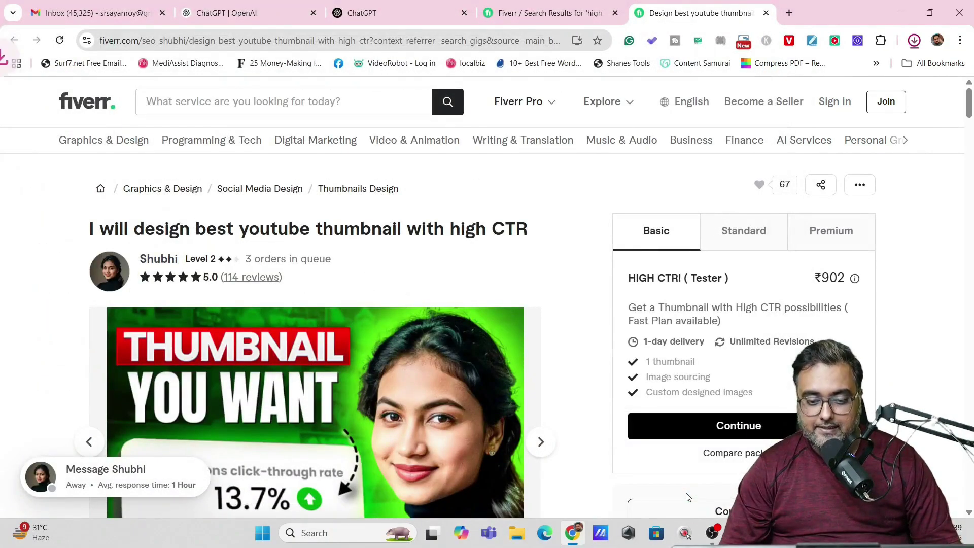
- Switch to ChatGPT, enable the Create image tool for a new prompt and attach the saved reference thumbnail from Downloads
{"action": "left_click", "coordinate": [400, 21]}
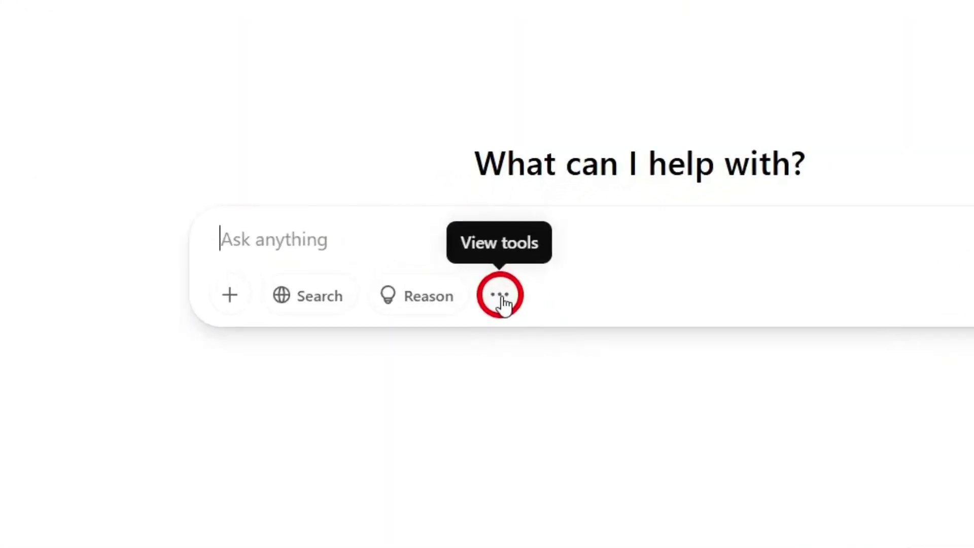
{"action": "left_click", "coordinate": [502, 299]}
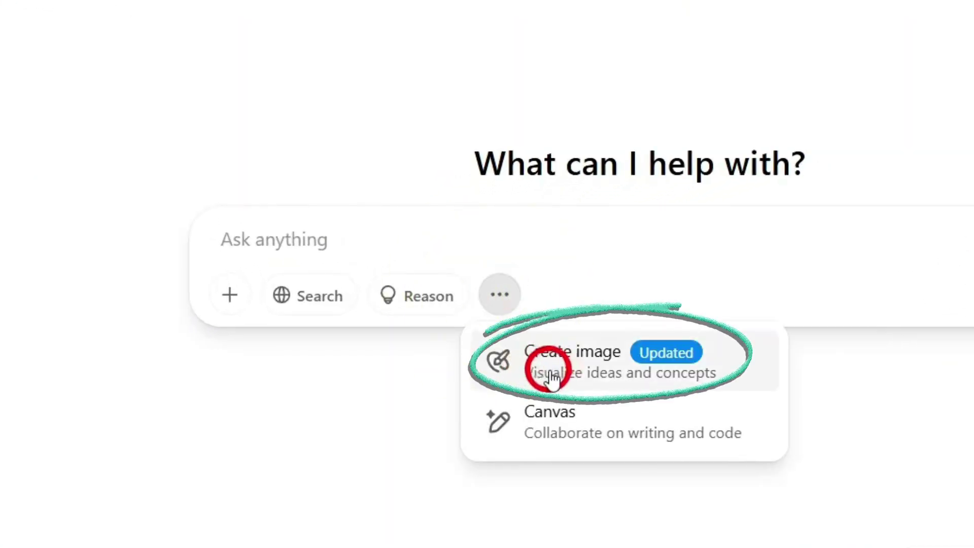
{"action": "left_click", "coordinate": [582, 371]}
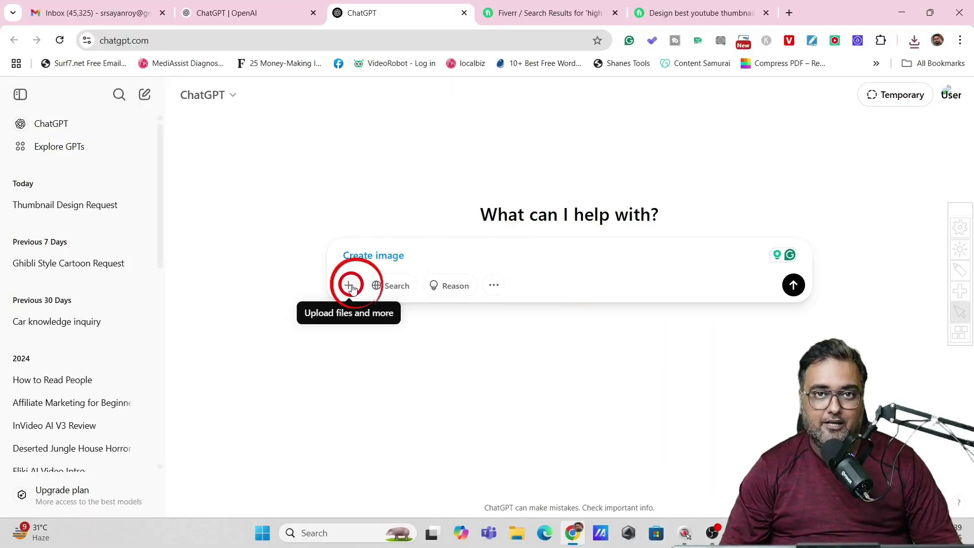
{"action": "left_click", "coordinate": [350, 285]}
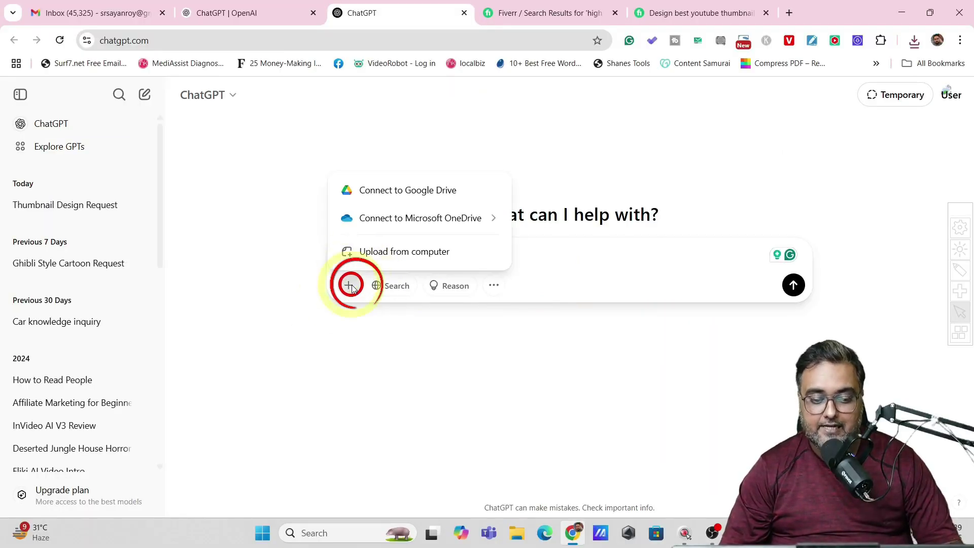
{"action": "left_click", "coordinate": [367, 252]}
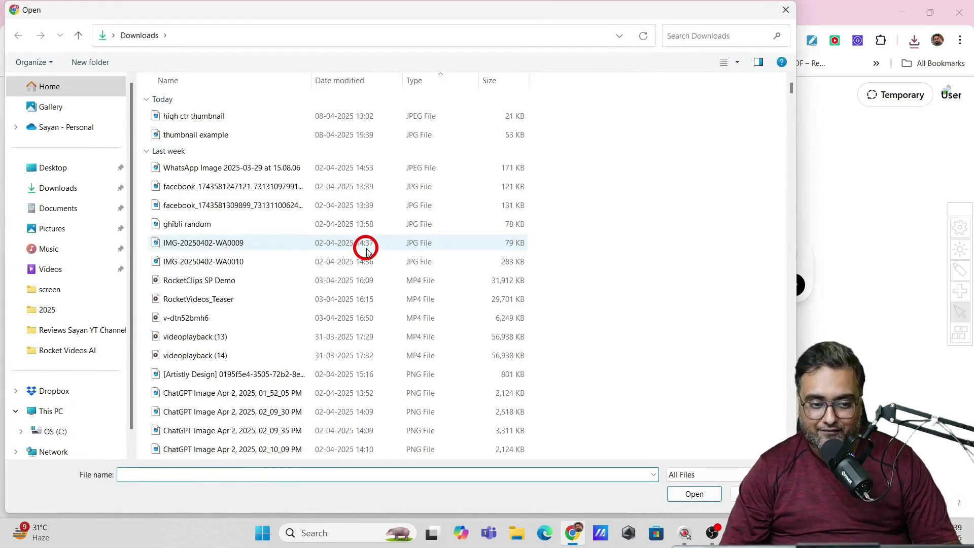
{"action": "double_click", "coordinate": [218, 119]}
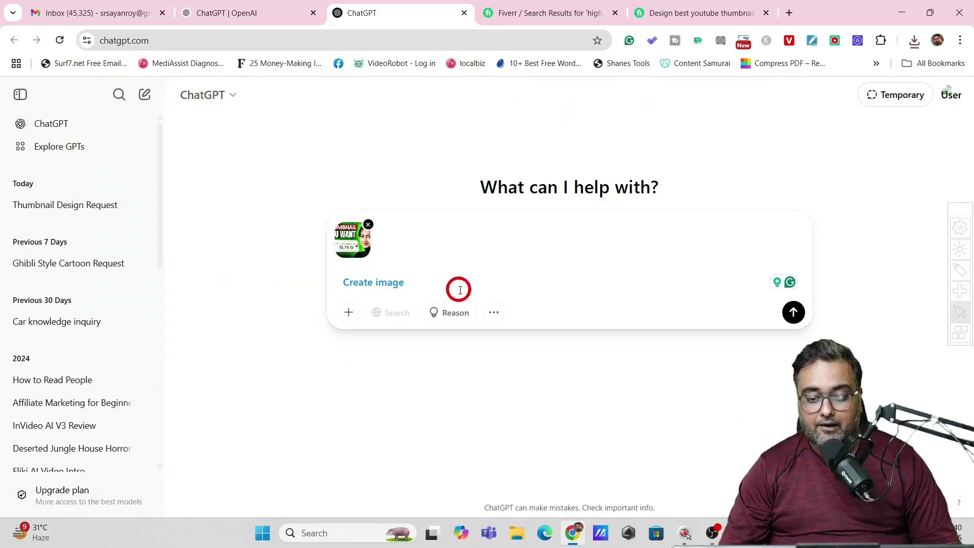
- Prompt converting the reference image into a high ctr thumbnail in aspect ratio 16:9, replacing its text with "HOW TO CREATE HIGH CTR THUMBNAILS"
{"action": "left_click", "coordinate": [439, 287]}
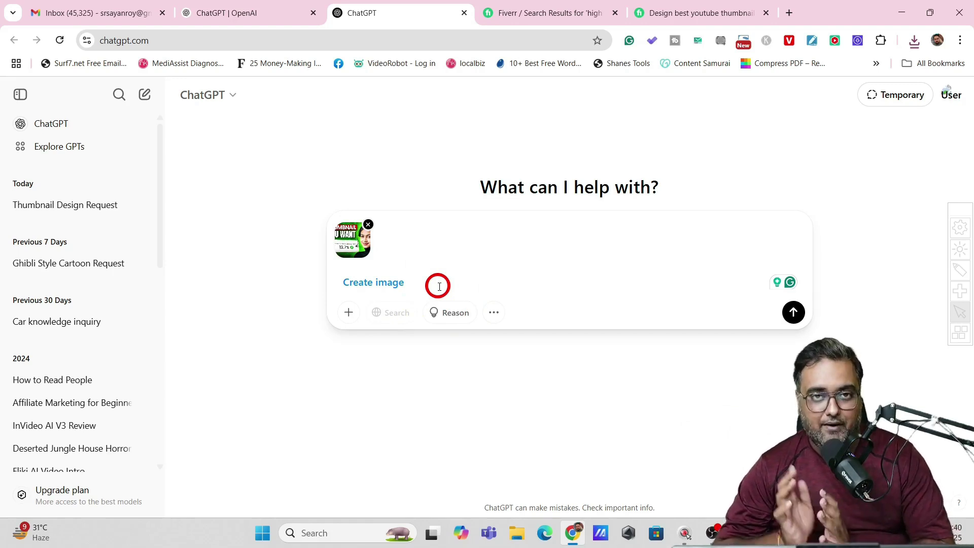
{"action": "key", "text": "ctrl+Tab"}
{"action": "key", "text": "ctrl+Tab"}
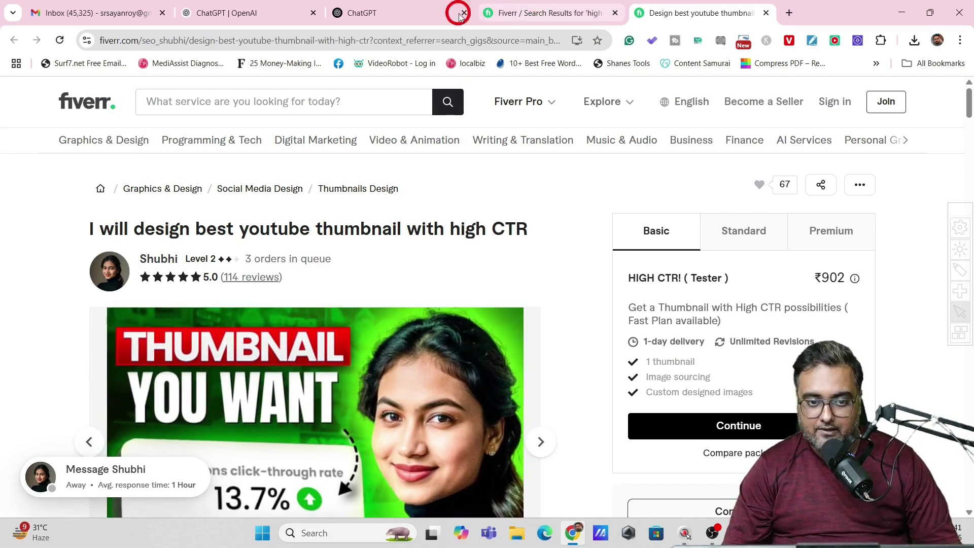
{"action": "left_click", "coordinate": [400, 10]}
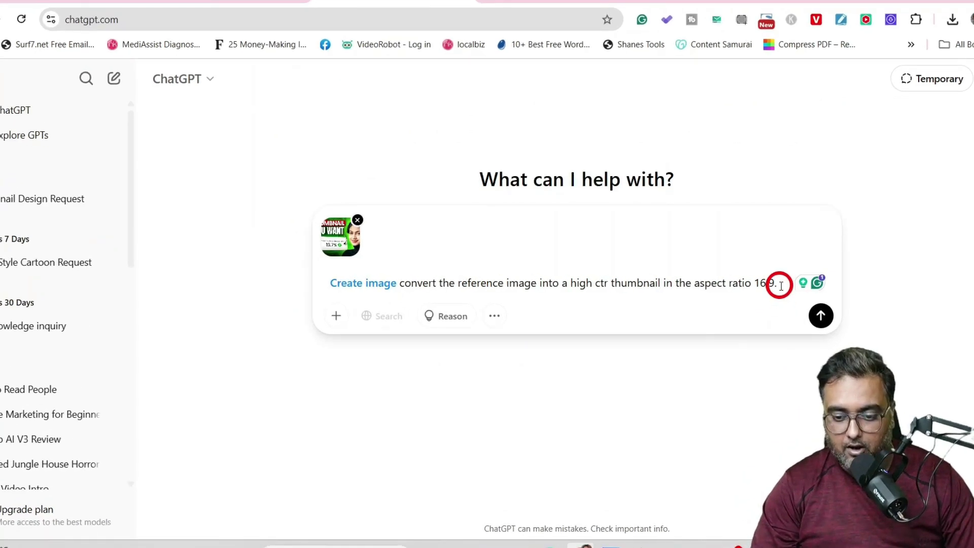
{"action": "type", "text": "Replace the text with \" HOW TO CREATE HIGH CTR THUMBNAILS\"."}
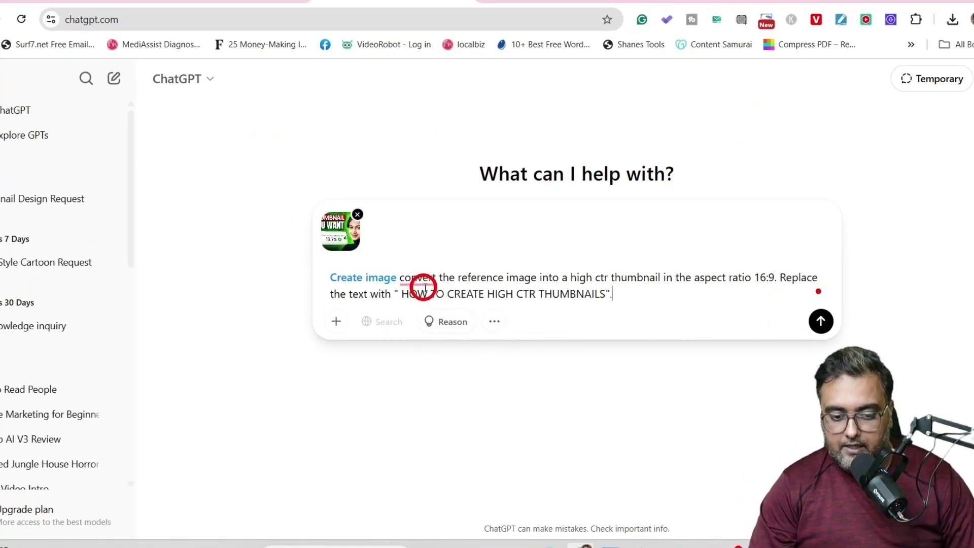
{"action": "mouse_move", "coordinate": [433, 279]}
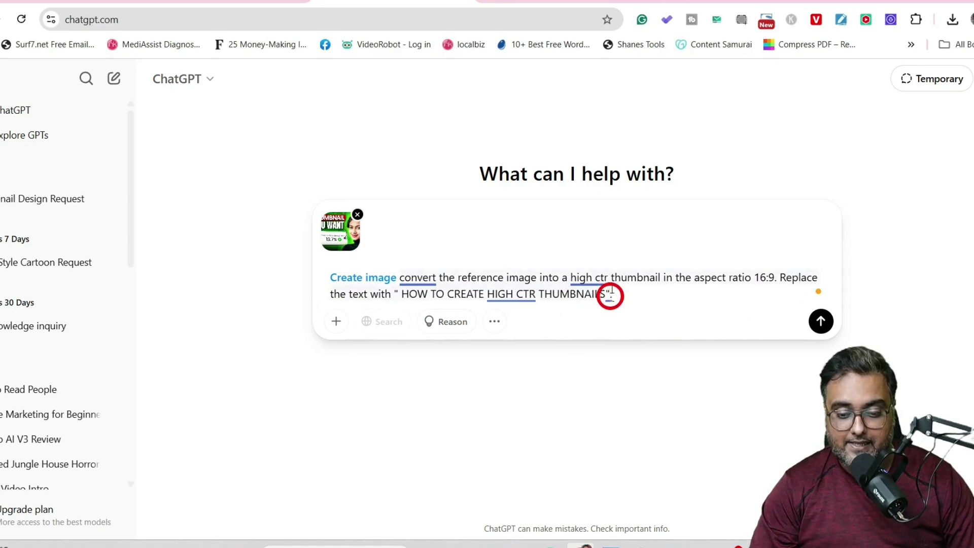
{"action": "left_click", "coordinate": [628, 295]}
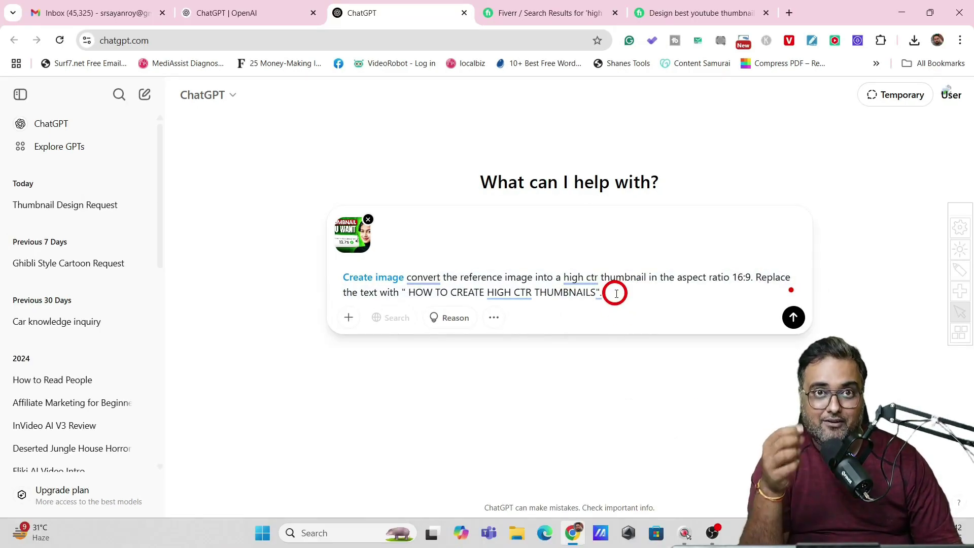
- Add a glowing border effect on the character with a popping effect and the text line "Secret 5 Tips" to the prompt, and submit it
{"action": "key", "text": "ctrl+v"}
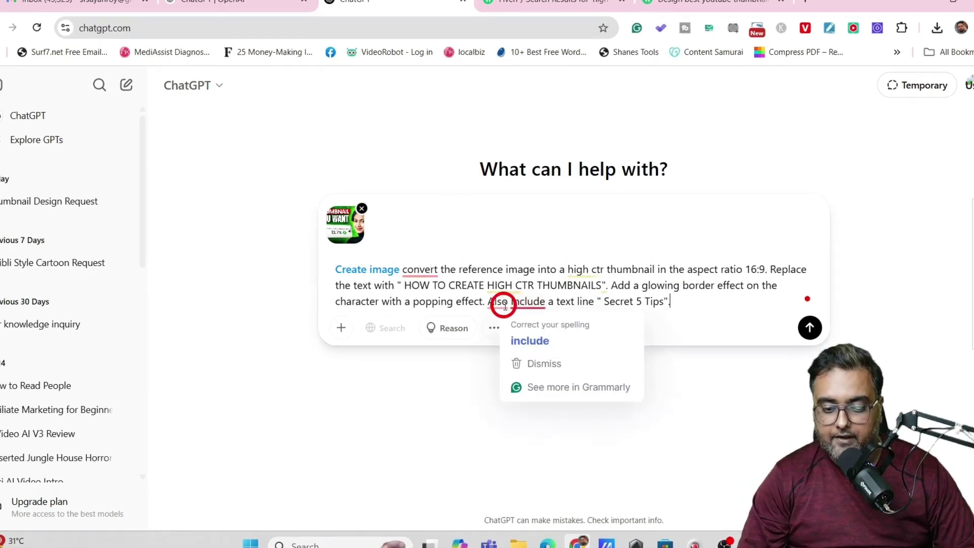
{"action": "left_click", "coordinate": [529, 339]}
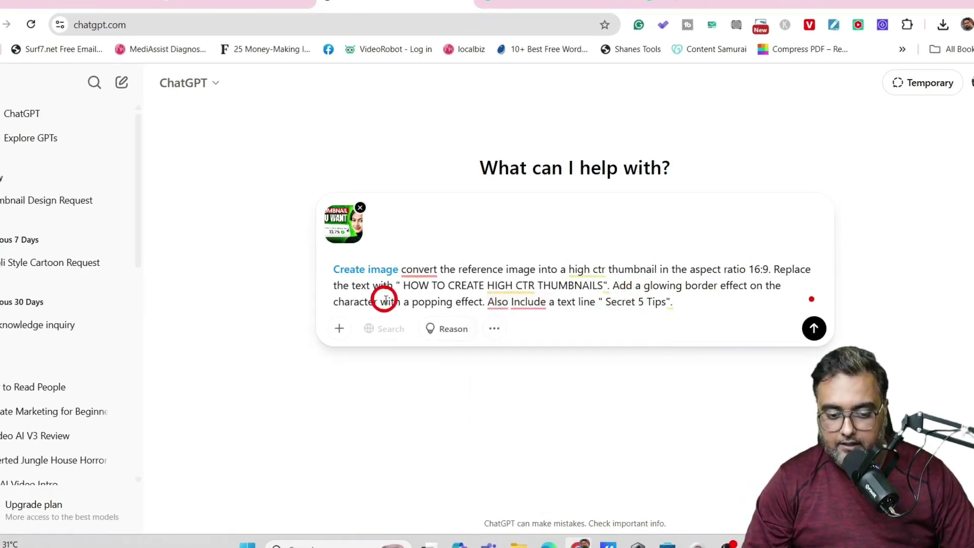
{"action": "left_click", "coordinate": [485, 302]}
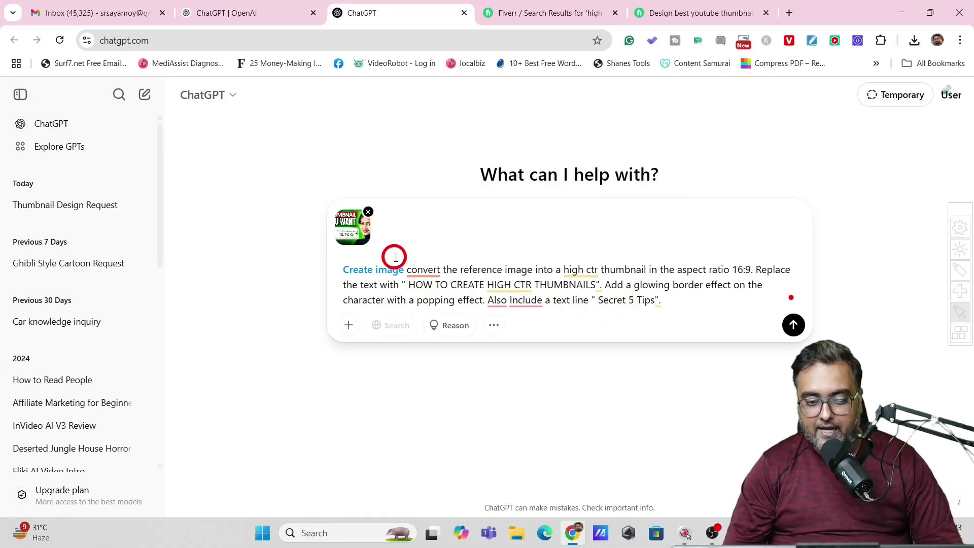
{"action": "left_click", "coordinate": [793, 324]}
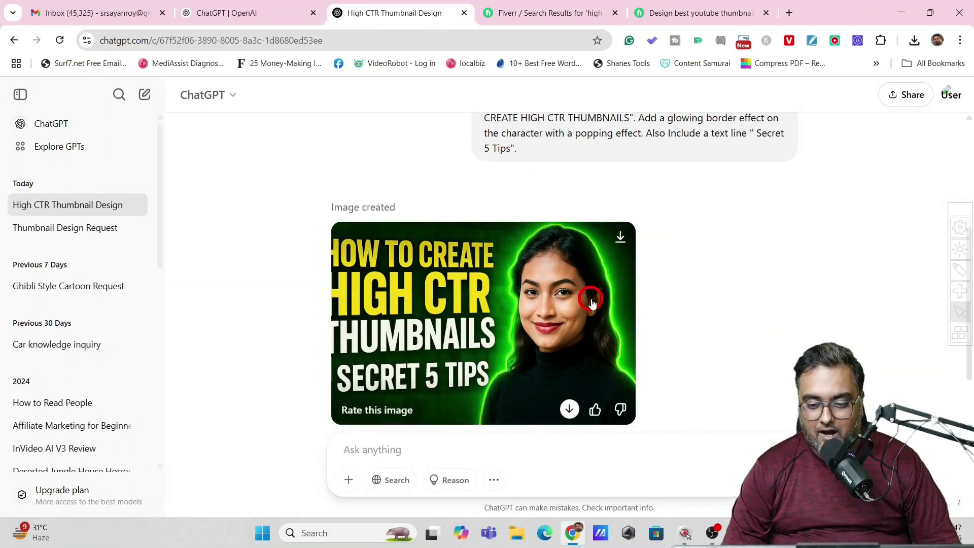
- Enlarge the generated thumbnail to examine its text placement and character glow, and close the preview
{"action": "left_click", "coordinate": [567, 304]}
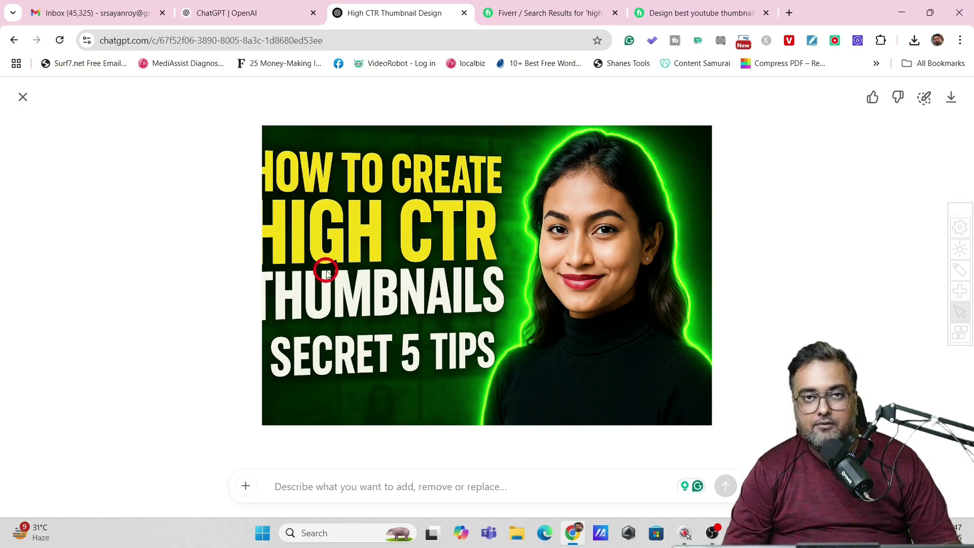
{"action": "left_click", "coordinate": [20, 97]}
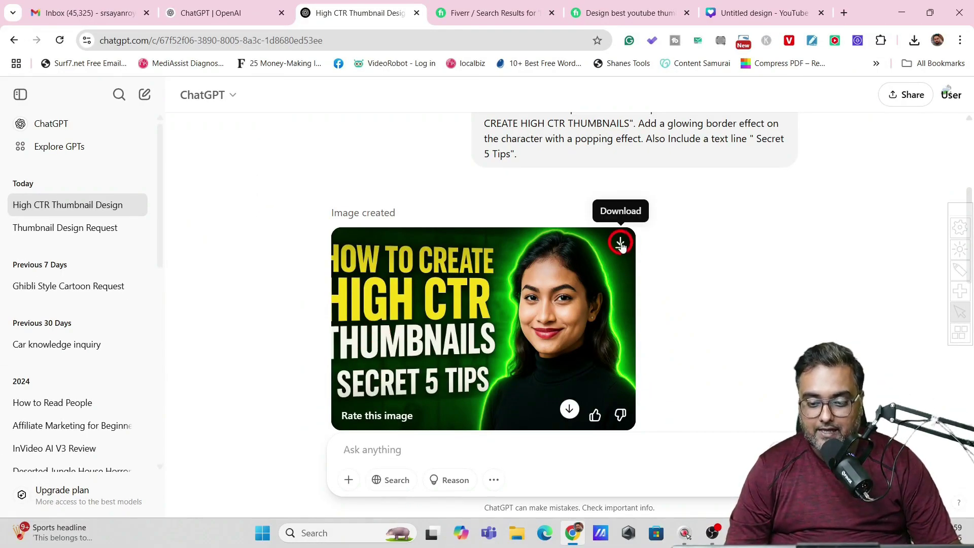
- Switch to the Canva YouTube Thumbnail design and start Grab Text on the generated thumbnail image
{"action": "left_click", "coordinate": [740, 13]}
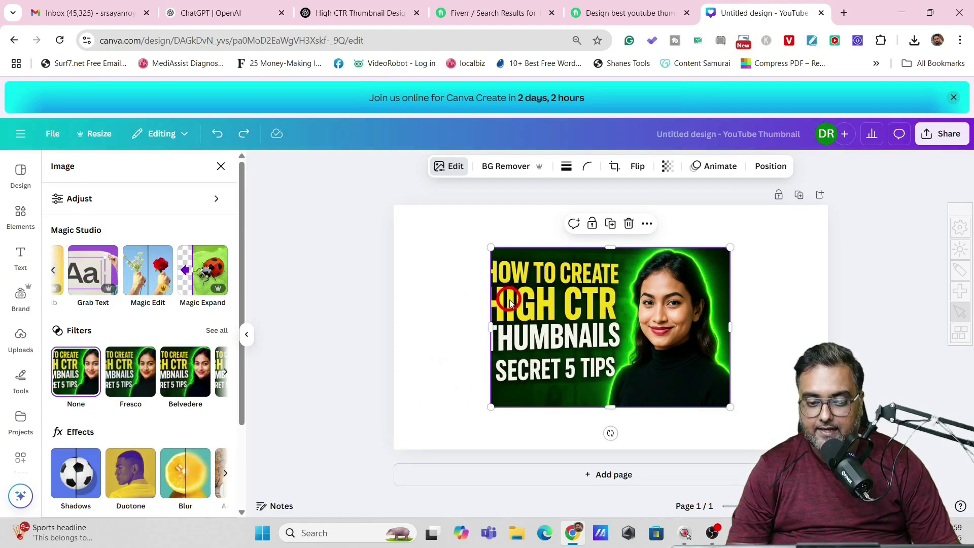
{"action": "left_click", "coordinate": [451, 168]}
{"action": "left_click", "coordinate": [451, 169]}
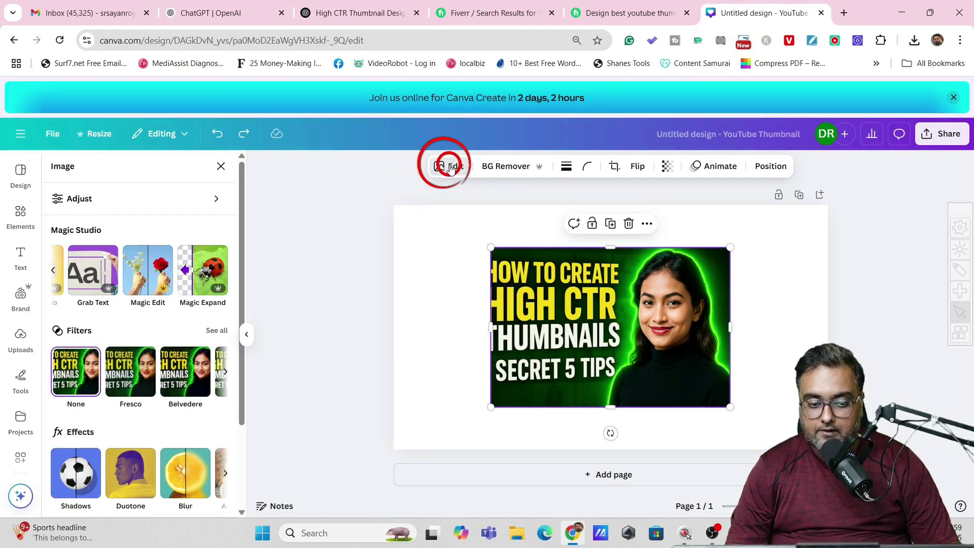
{"action": "left_click", "coordinate": [449, 169]}
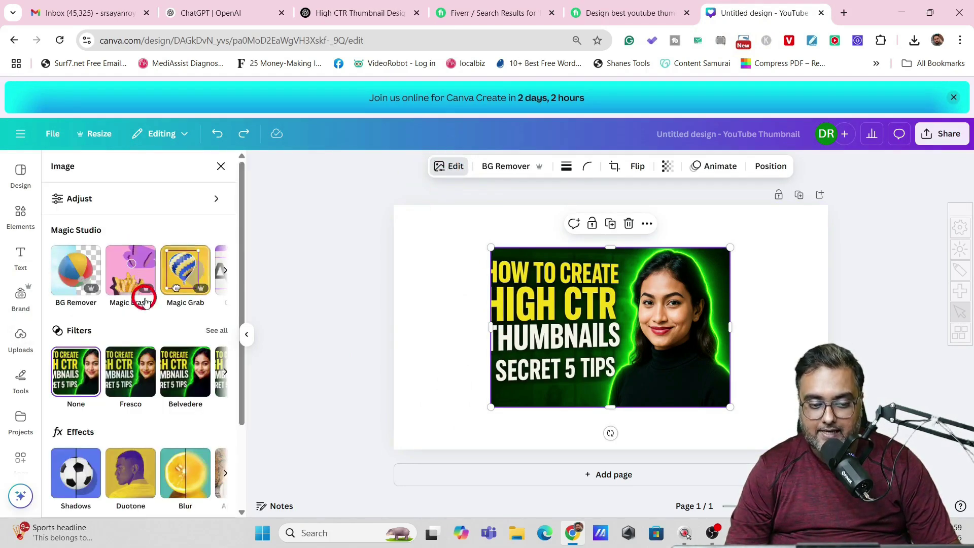
{"action": "left_click", "coordinate": [225, 268]}
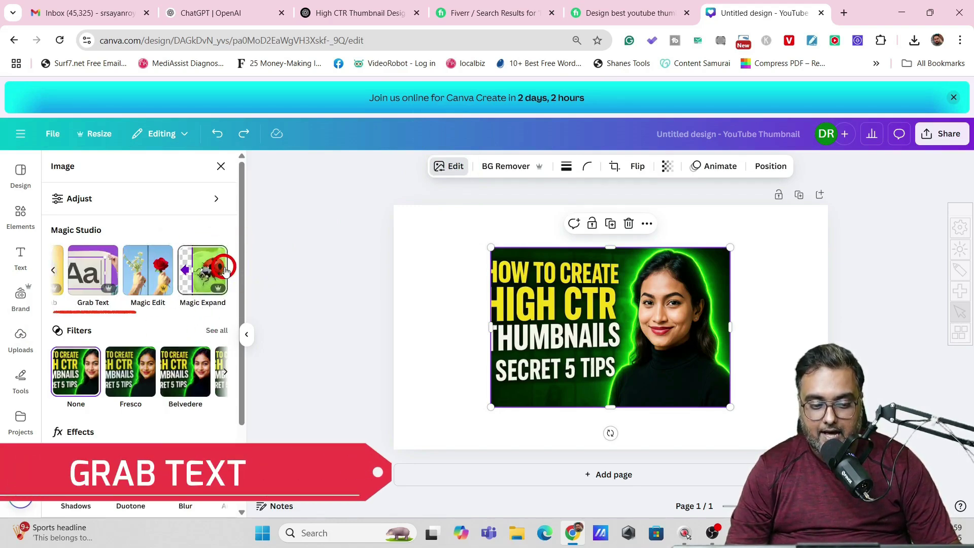
{"action": "left_click", "coordinate": [94, 274]}
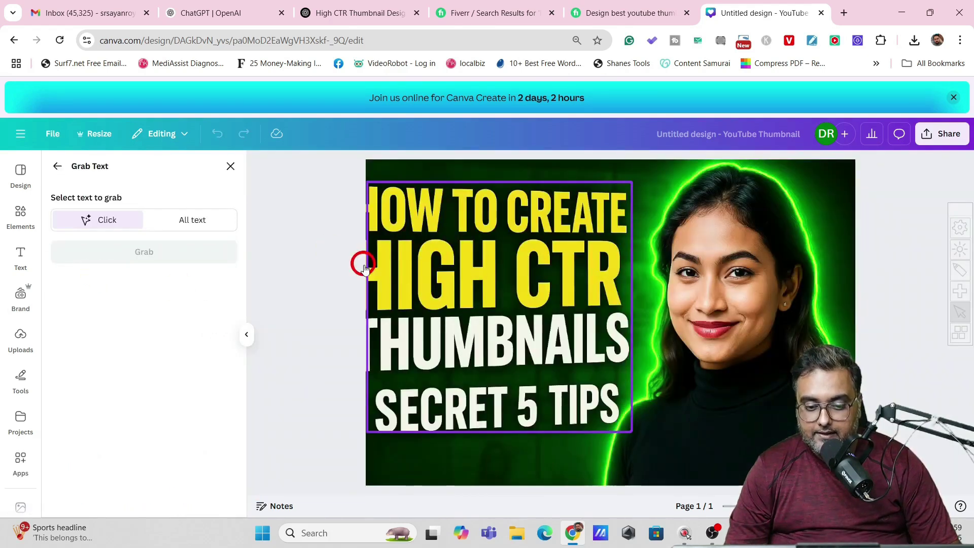
- Grab all the text from the thumbnail image as an editable text element
{"action": "left_click", "coordinate": [456, 293]}
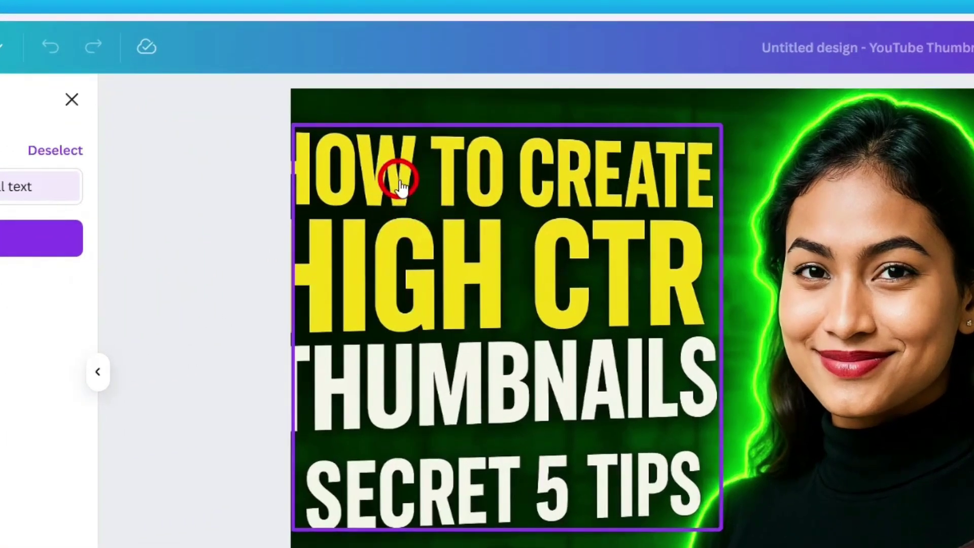
{"action": "left_click", "coordinate": [399, 182]}
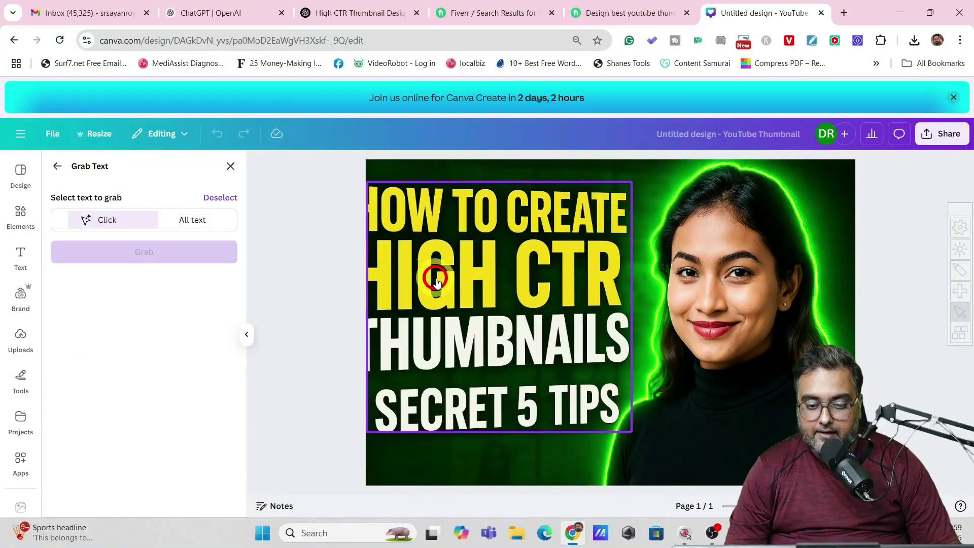
{"action": "left_click", "coordinate": [197, 222]}
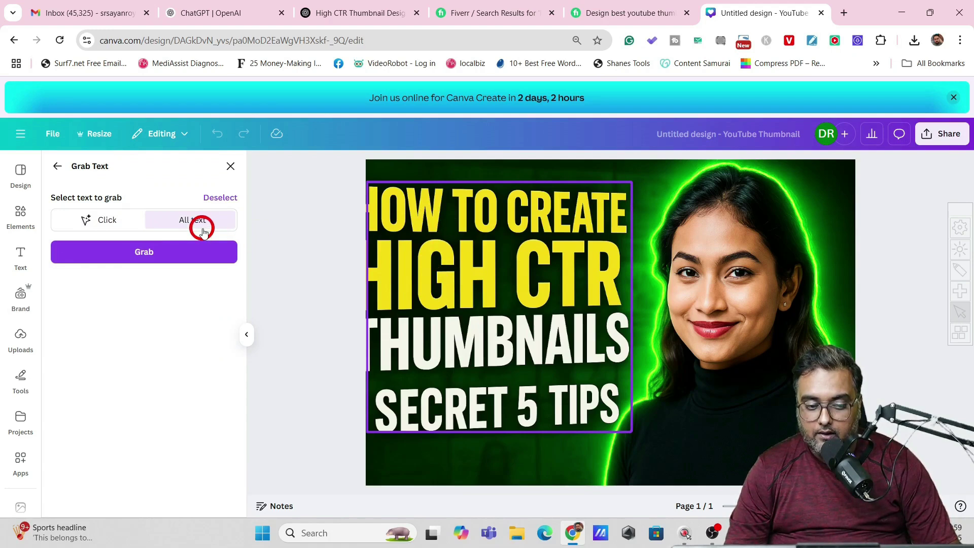
{"action": "left_click", "coordinate": [183, 245]}
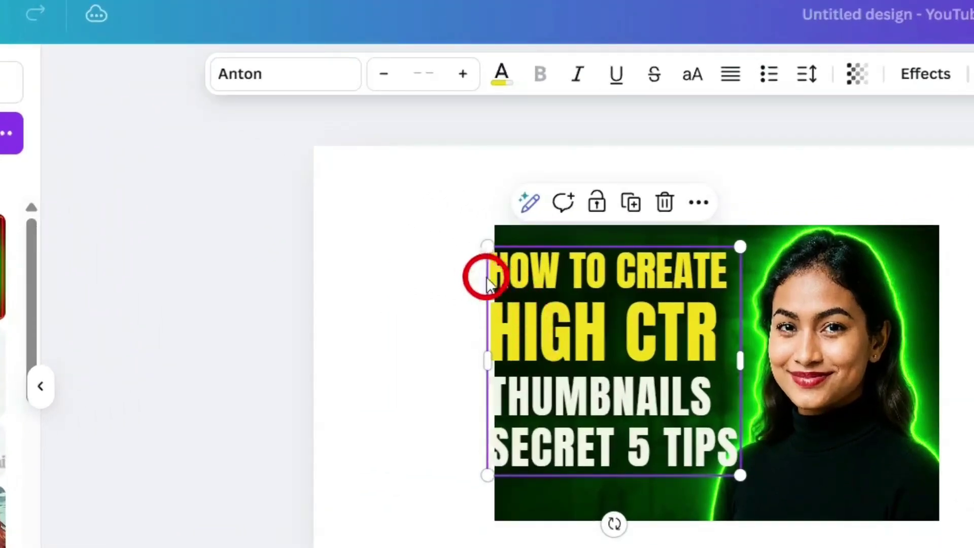
- Reposition the grabbed text block inside the thumbnail image beside the character and scale it down slightly
{"action": "left_click_drag", "start_coordinate": [540, 330], "coordinate": [562, 337]}
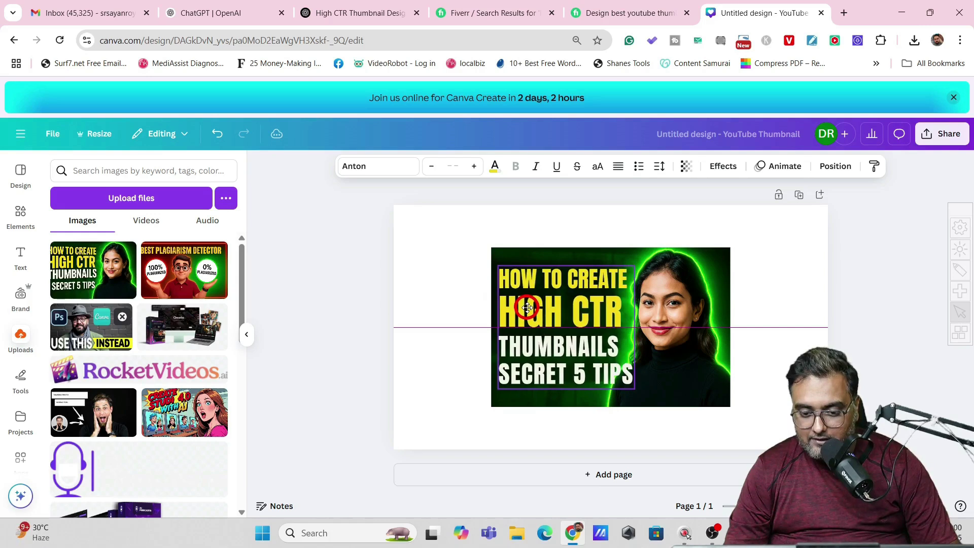
{"action": "left_click_drag", "start_coordinate": [528, 307], "coordinate": [528, 307]}
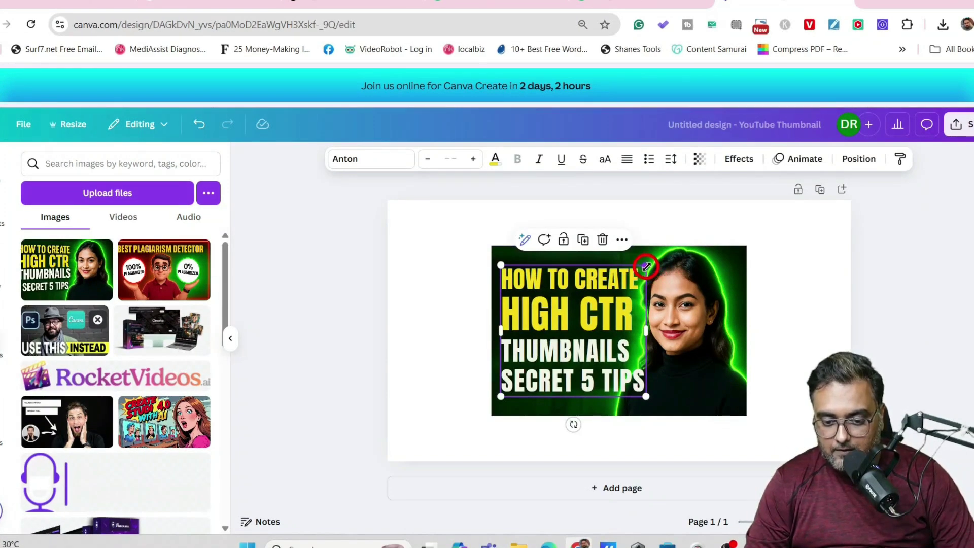
{"action": "left_click_drag", "start_coordinate": [646, 265], "coordinate": [640, 274]}
{"action": "left_click_drag", "start_coordinate": [608, 378], "coordinate": [600, 370]}
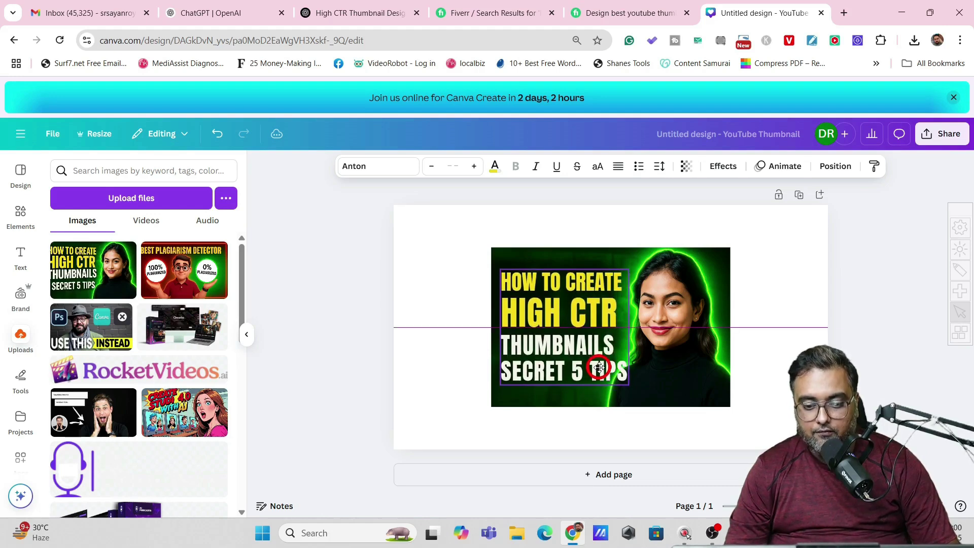
- Enlarge the background image from its corners so that it fills the whole thumbnail page behind the text
{"action": "left_click", "coordinate": [600, 371]}
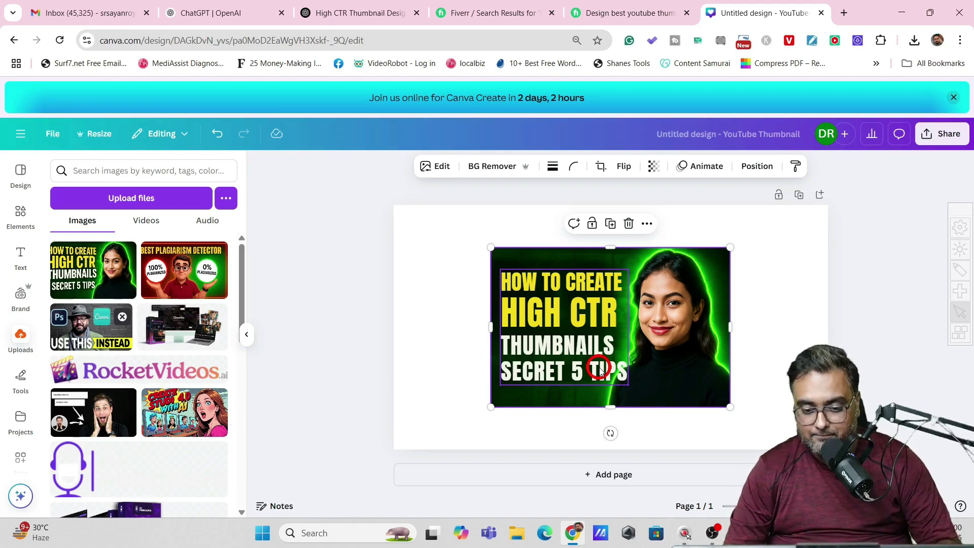
{"action": "left_click_drag", "start_coordinate": [491, 247], "coordinate": [421, 221]}
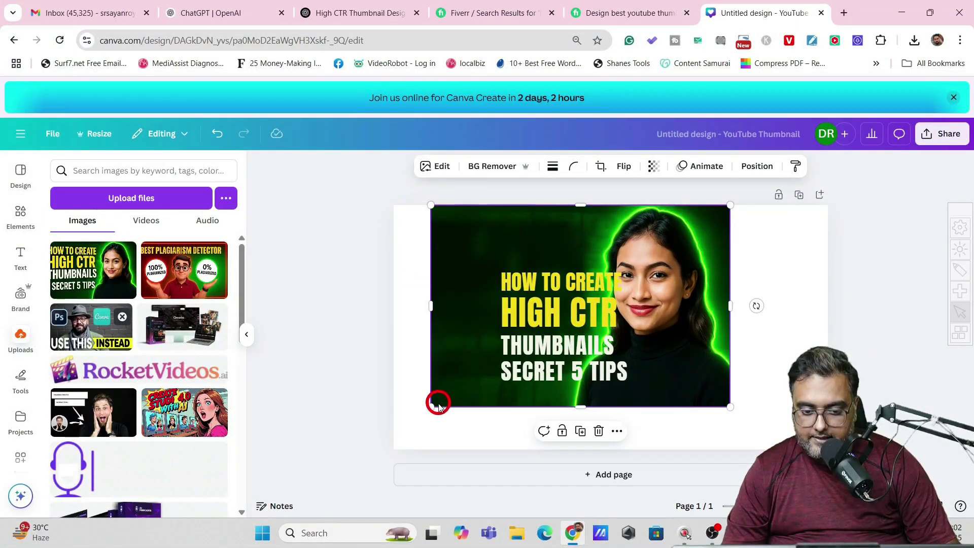
{"action": "left_click_drag", "start_coordinate": [439, 405], "coordinate": [392, 435]}
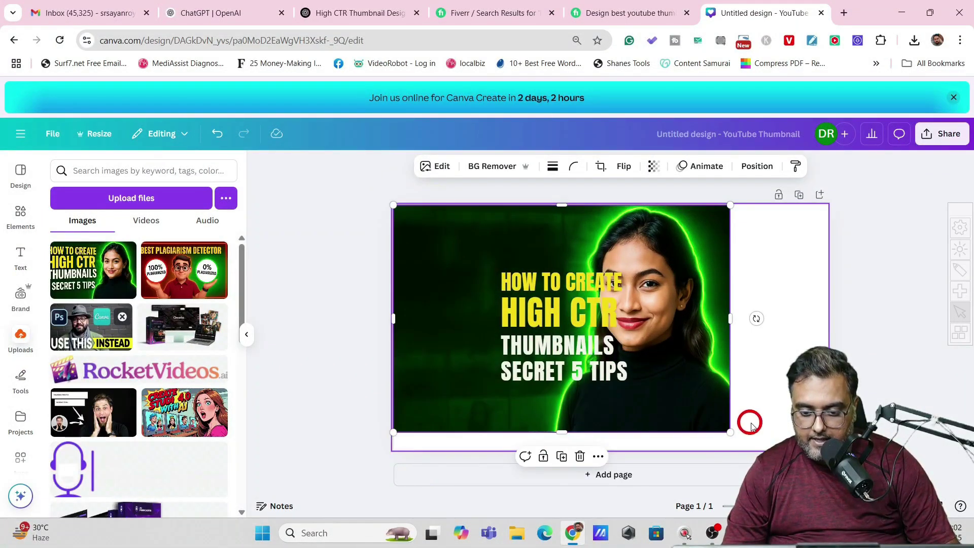
{"action": "left_click_drag", "start_coordinate": [732, 431], "coordinate": [771, 445]}
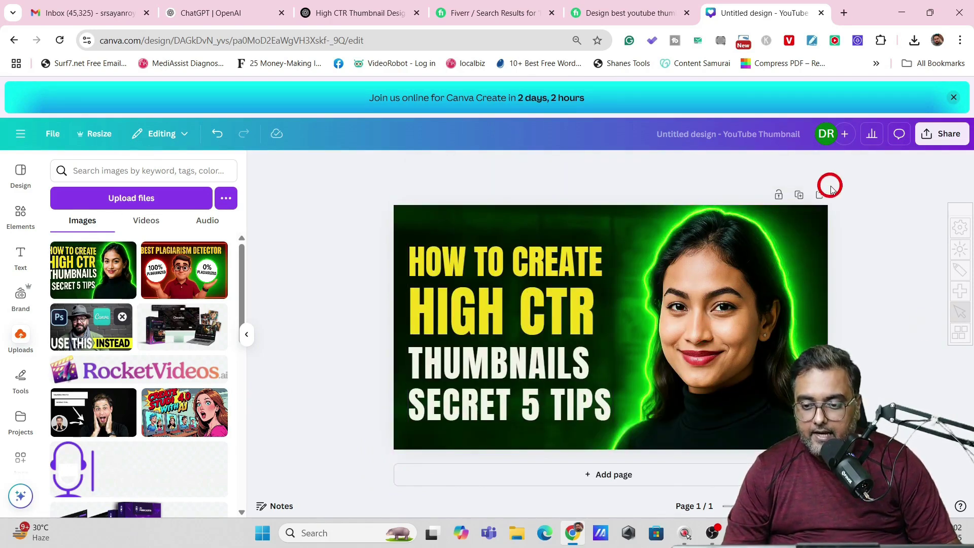
- Download the finished thumbnail design as a PNG at 1,280 × 720 px
{"action": "left_click", "coordinate": [941, 135]}
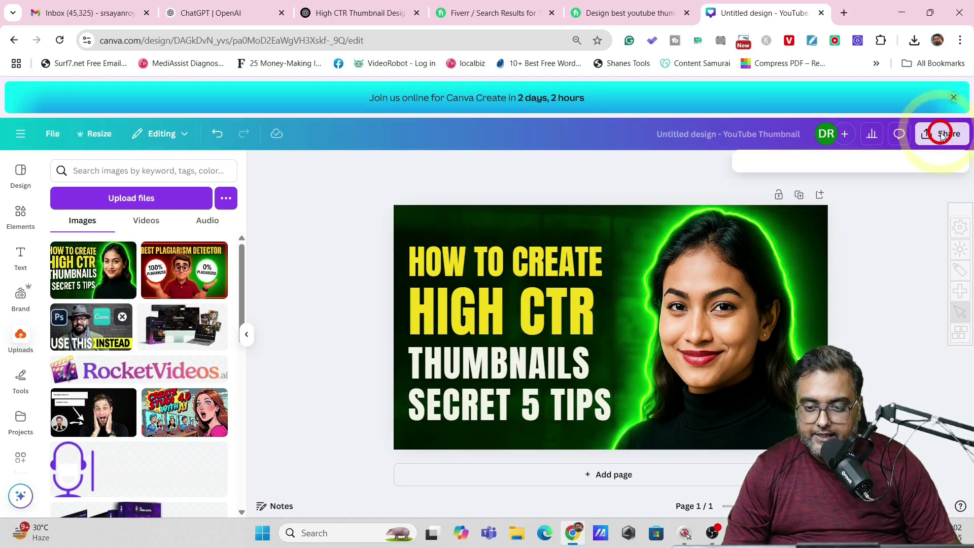
{"action": "left_click", "coordinate": [759, 381]}
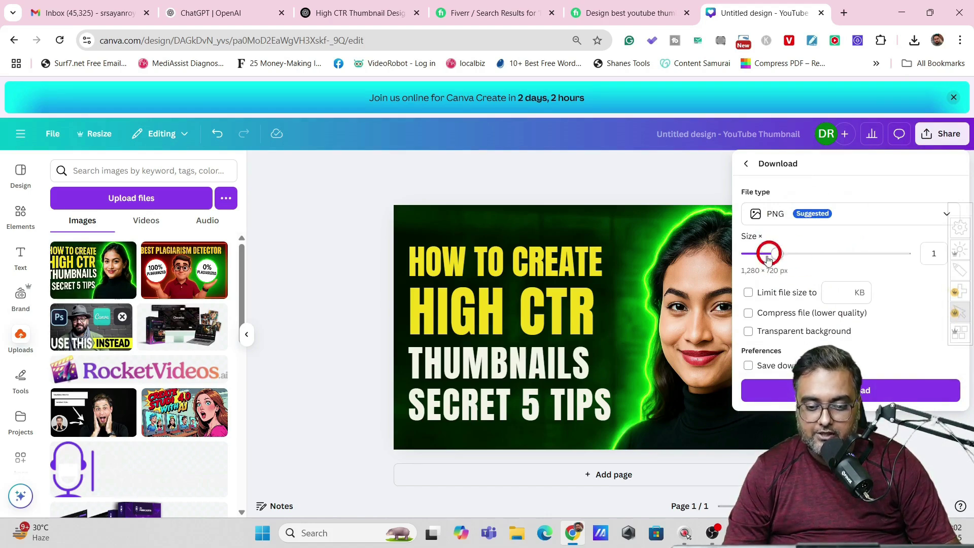
{"action": "left_click", "coordinate": [786, 396]}
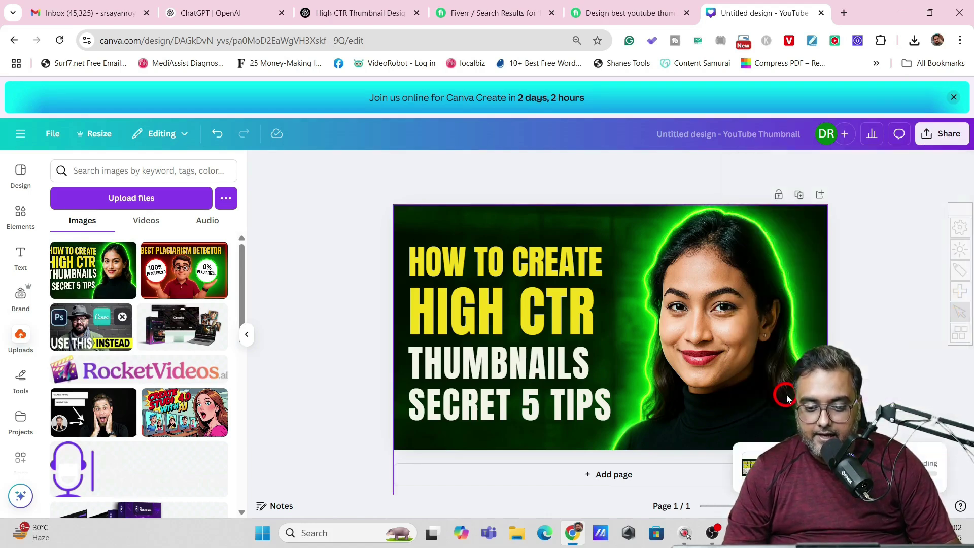
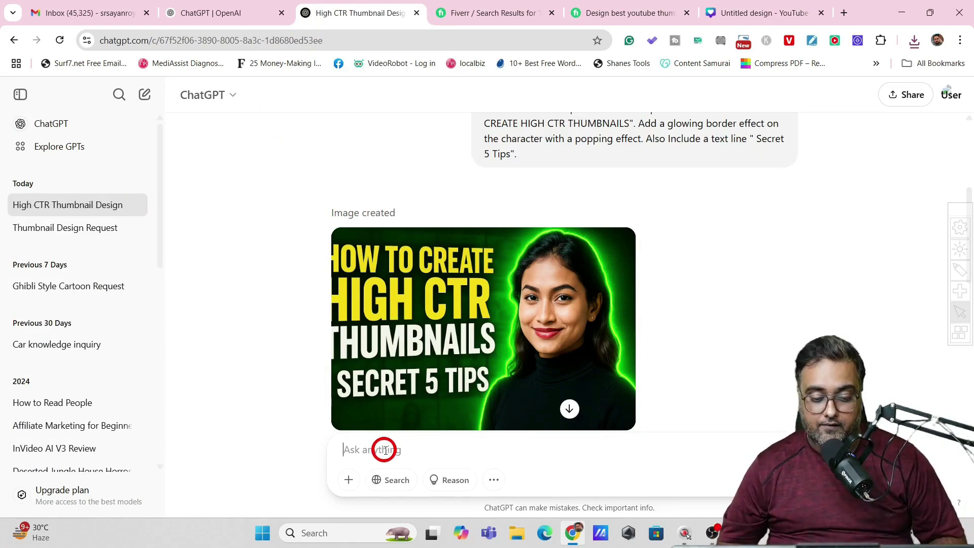
- In ChatGPT, attach the male photo and submit "please personalize this image by replacing the girl character with a male character that I have uploaded as a reference"
{"action": "type", "text": "please personalize this image by replacing the girl character with a male character that I have uploaded as a reference"}
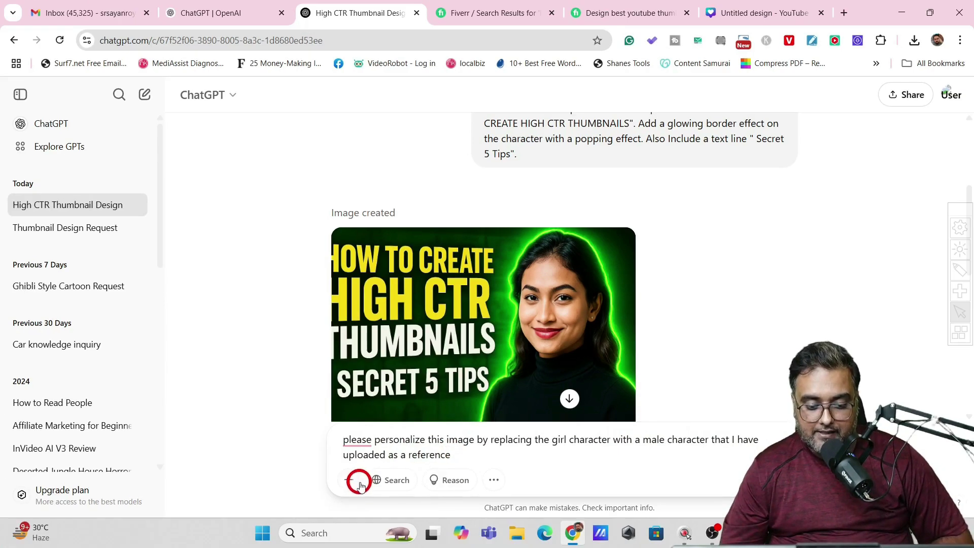
{"action": "left_click", "coordinate": [354, 481]}
{"action": "left_click", "coordinate": [369, 446]}
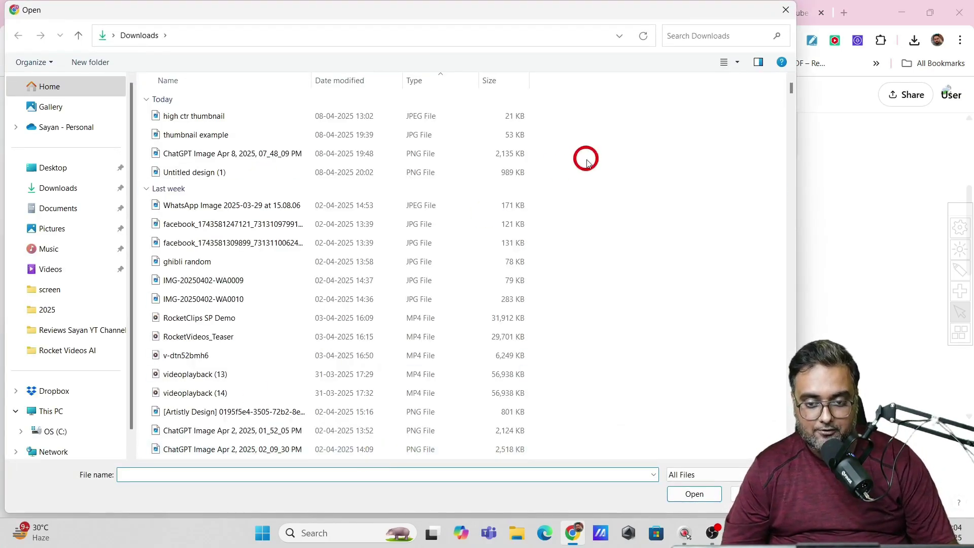
{"action": "double_click", "coordinate": [471, 446]}
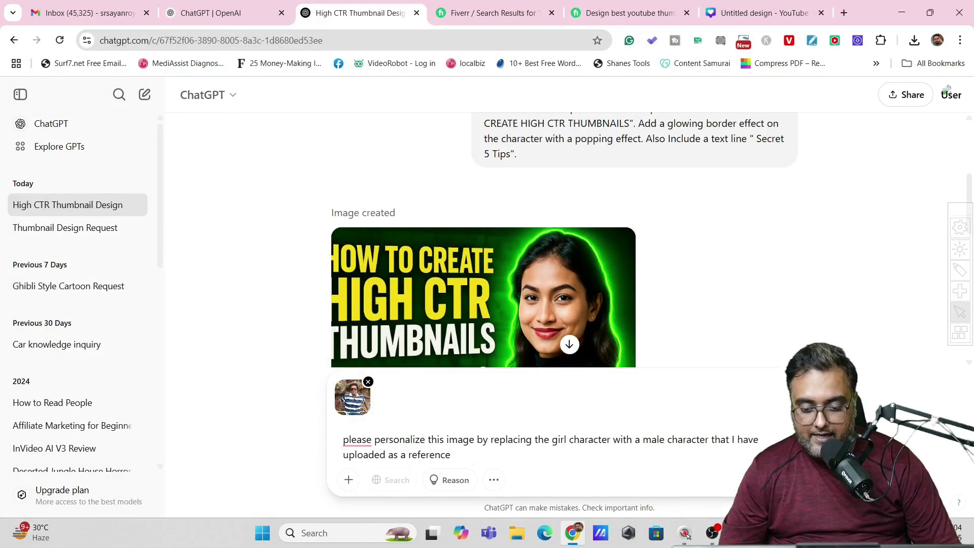
{"action": "key", "text": "Return"}
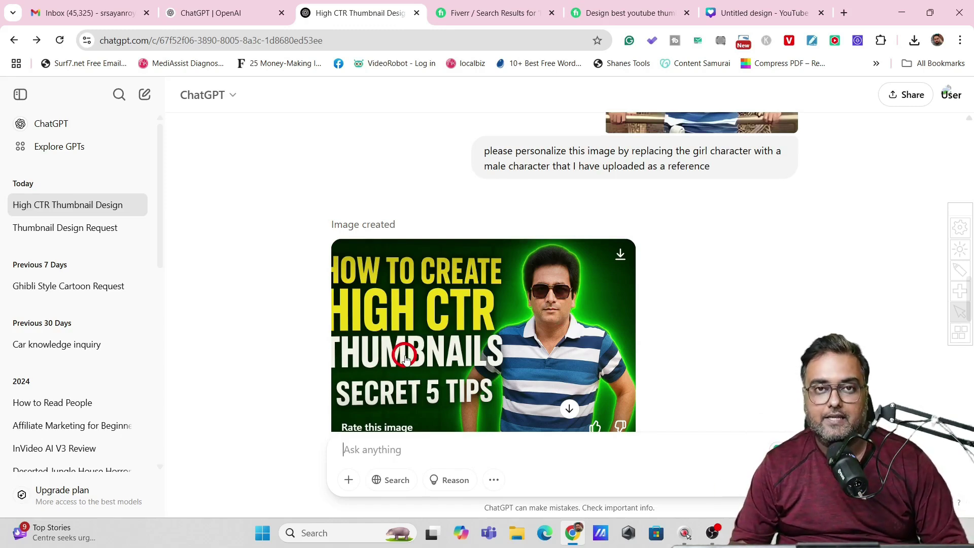
- Review the thumbnail design in Canva and return to the ChatGPT conversation
{"action": "left_click", "coordinate": [737, 14]}
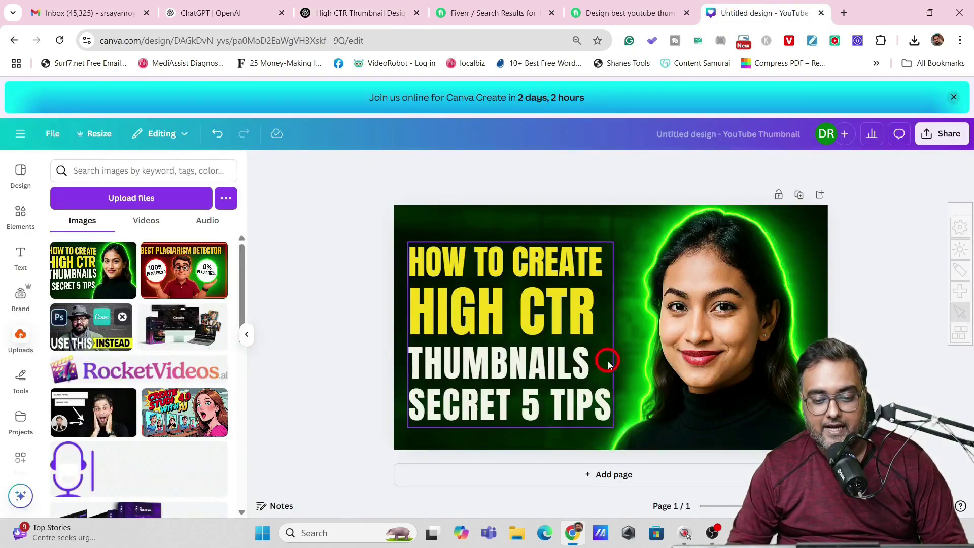
{"action": "left_click", "coordinate": [238, 14]}
{"action": "left_click", "coordinate": [387, 8]}
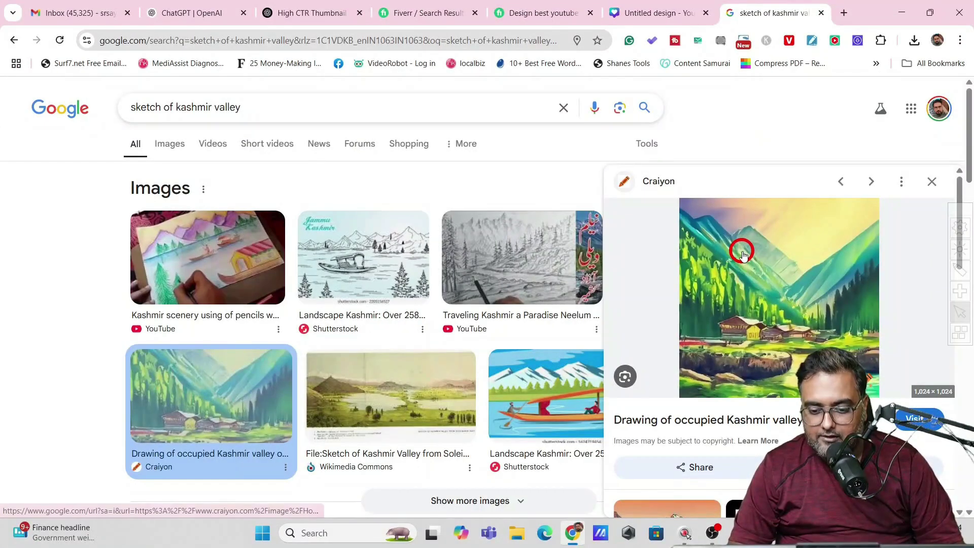
- Save the previewed Kashmir valley drawing from the Google image results under the file name "sketch"
{"action": "right_click", "coordinate": [741, 254]}
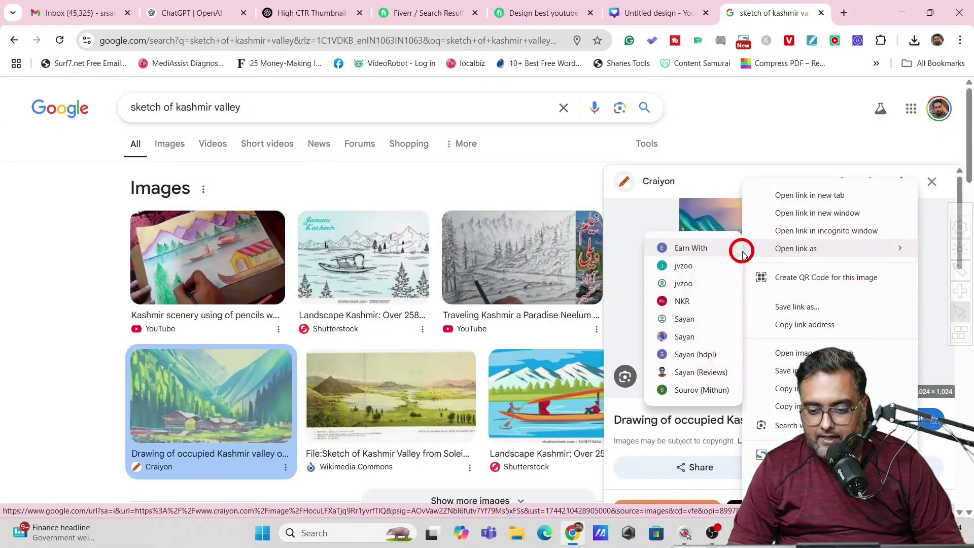
{"action": "left_click", "coordinate": [775, 370]}
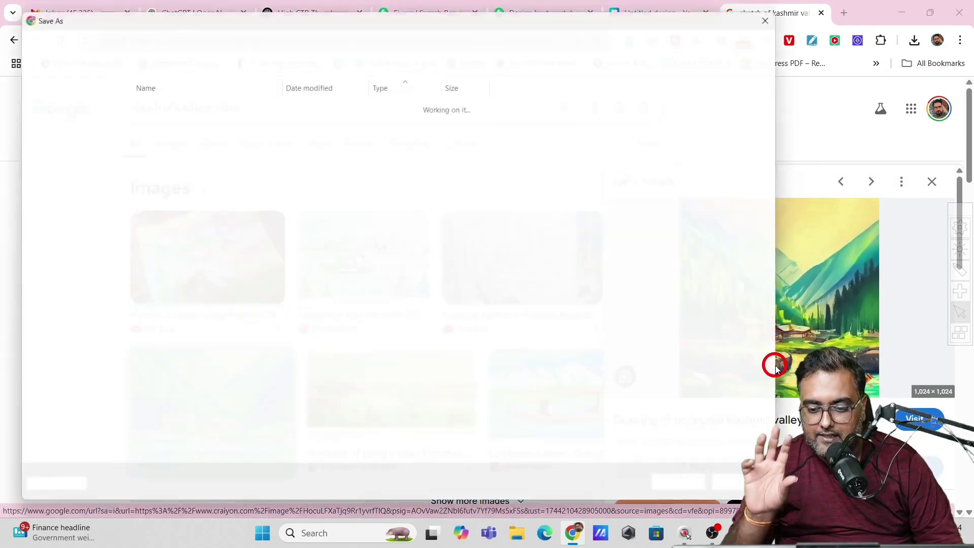
{"action": "type", "text": "sket"}
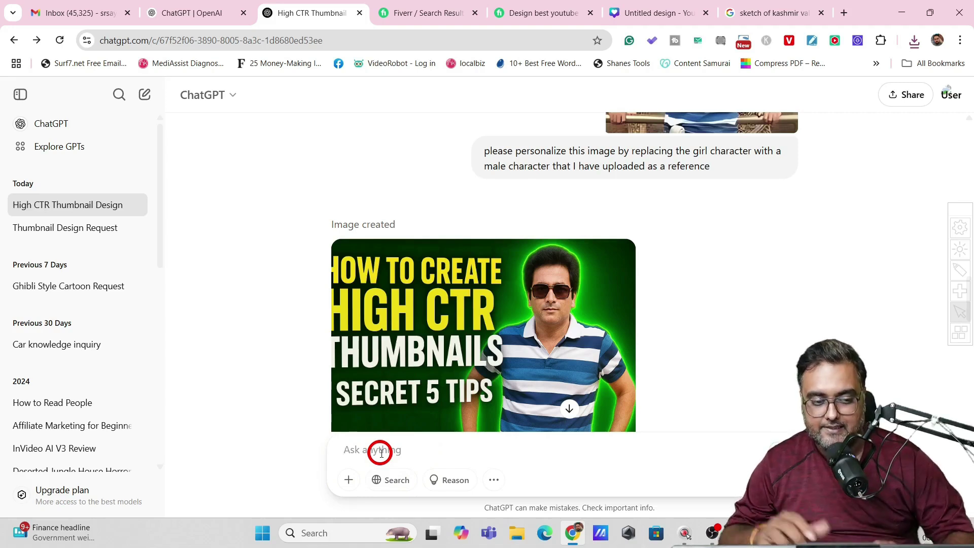
- In the ChatGPT thumbnail conversation, submit the message "forget the personalization and any custom information"
{"action": "type", "text": "forget the personalization"}
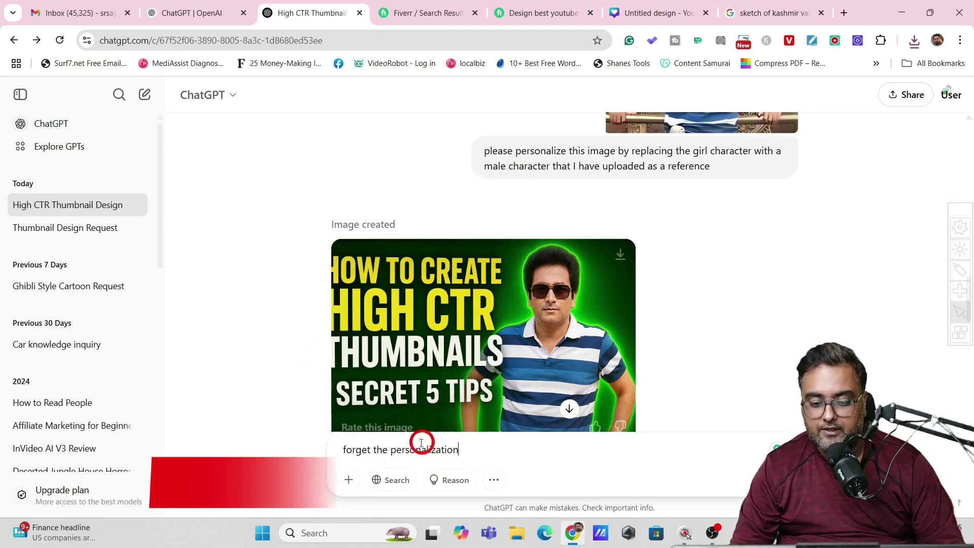
{"action": "left_click_drag", "start_coordinate": [465, 453], "coordinate": [337, 443]}
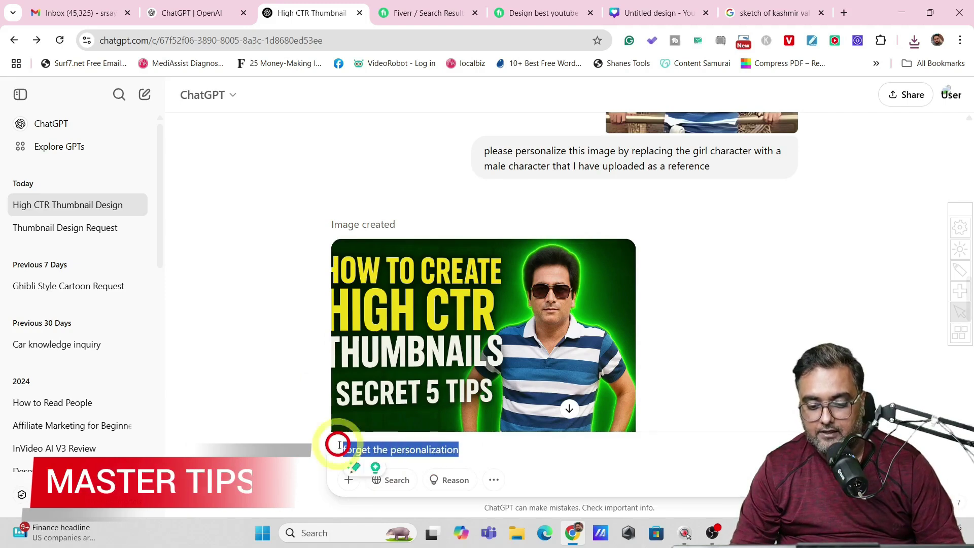
{"action": "left_click", "coordinate": [483, 449]}
{"action": "type", "text": "a"}
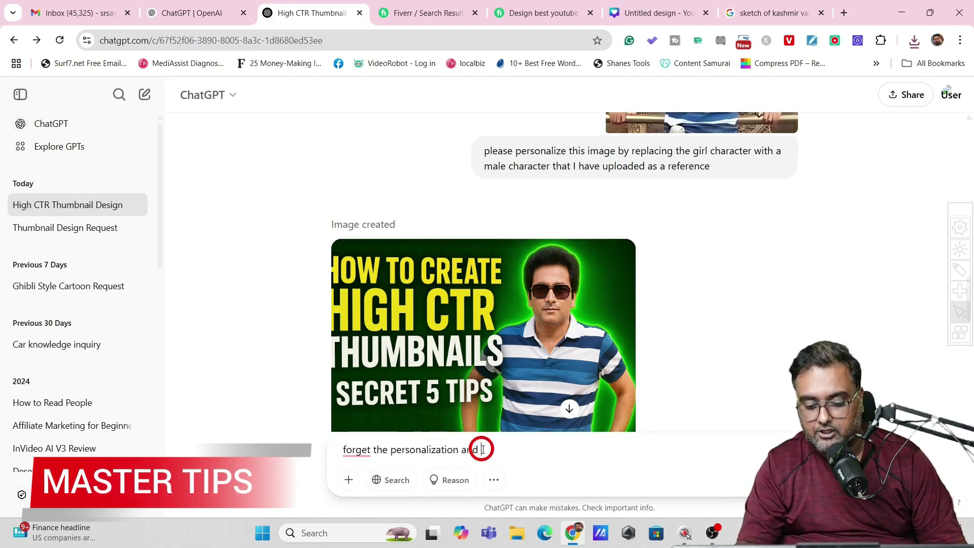
{"action": "type", "text": "nd "}
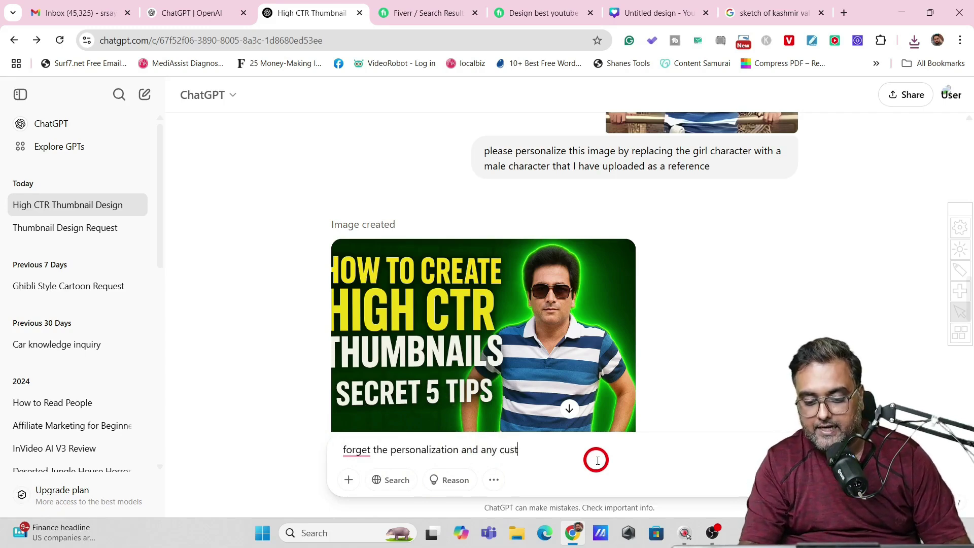
{"action": "type", "text": "any custom"}
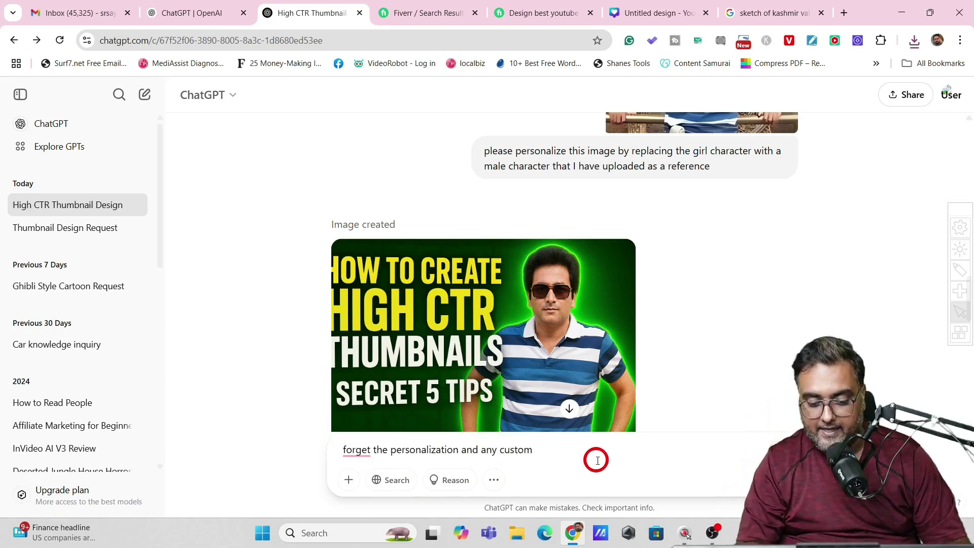
{"action": "type", "text": " information"}
{"action": "key", "text": "Return"}
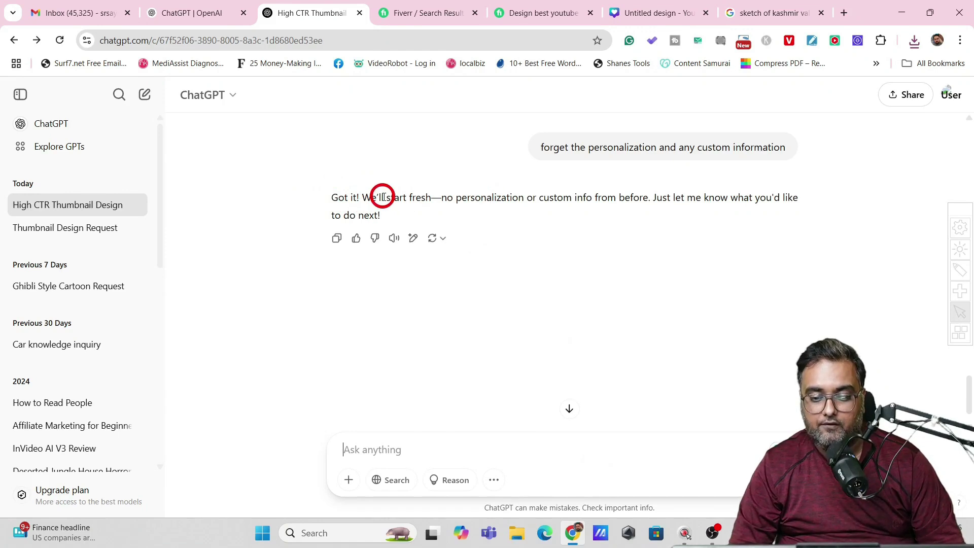
- Submit a Create image prompt with the sketch image attached, converting it into a high ctr colorful thumbnail with text "5 secret gems of kashmir"
{"action": "left_click", "coordinate": [496, 482]}
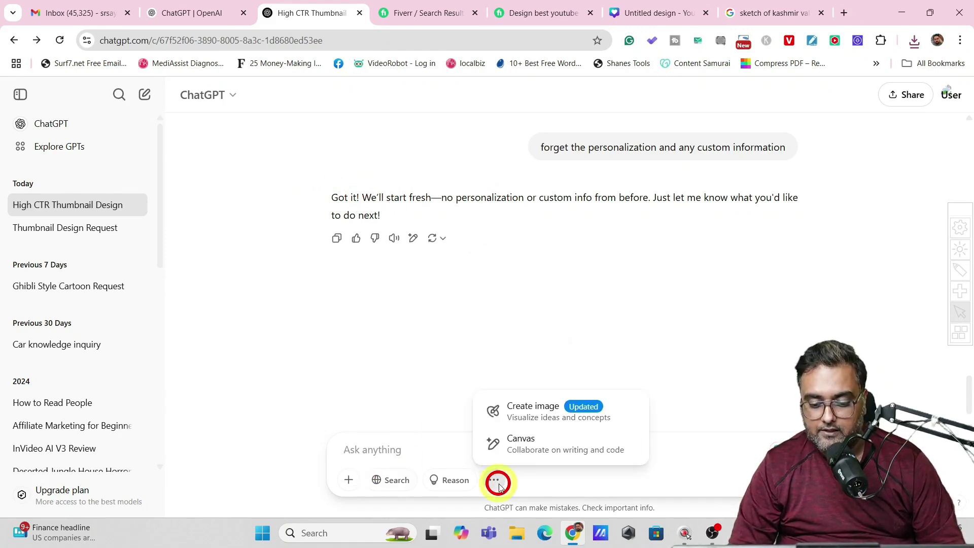
{"action": "left_click", "coordinate": [517, 415]}
{"action": "left_click", "coordinate": [348, 479]}
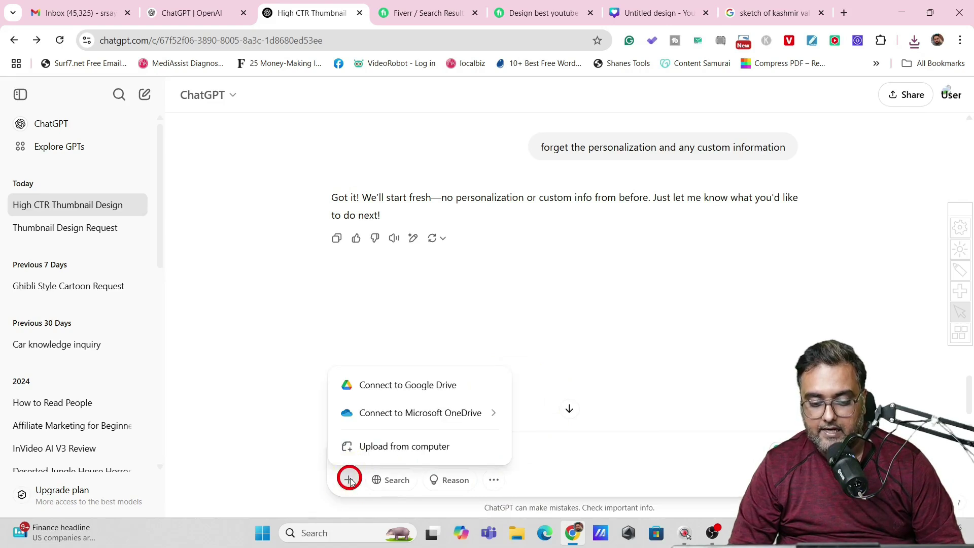
{"action": "left_click", "coordinate": [368, 439]}
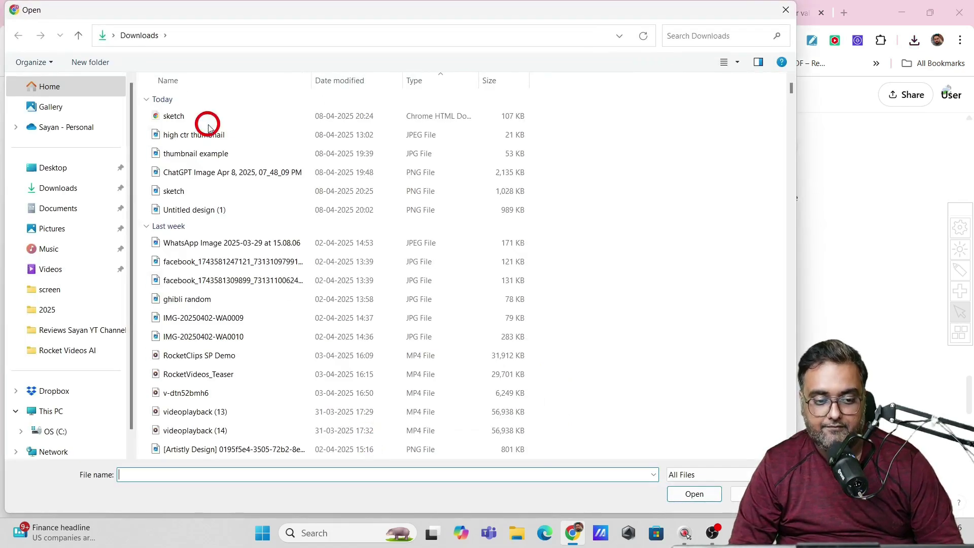
{"action": "double_click", "coordinate": [207, 126]}
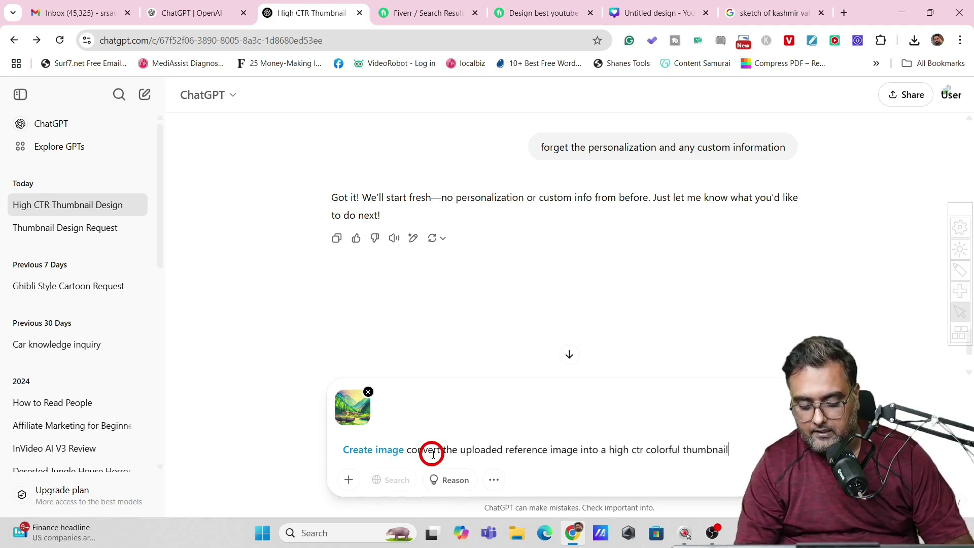
{"action": "type", "text": "secret gems of kashmir"}
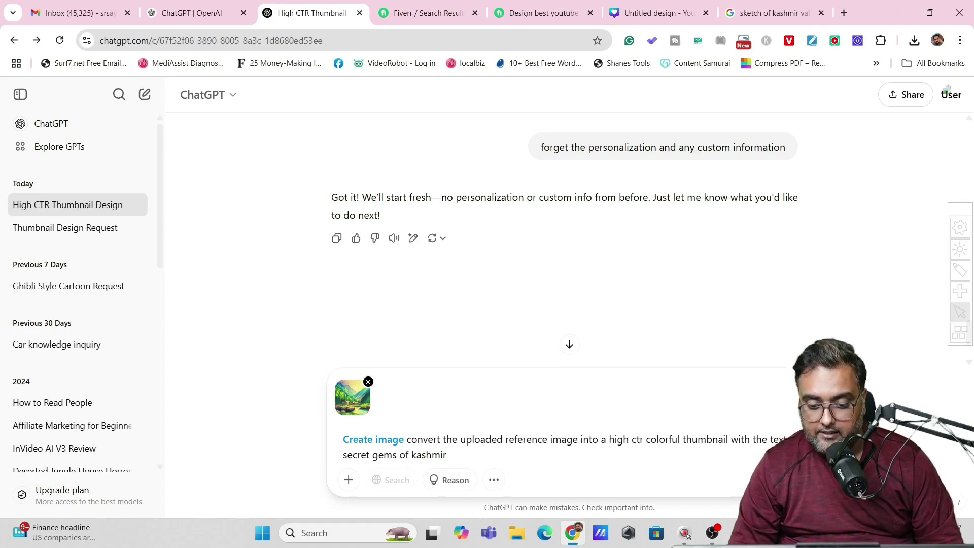
{"action": "key", "text": "Return"}
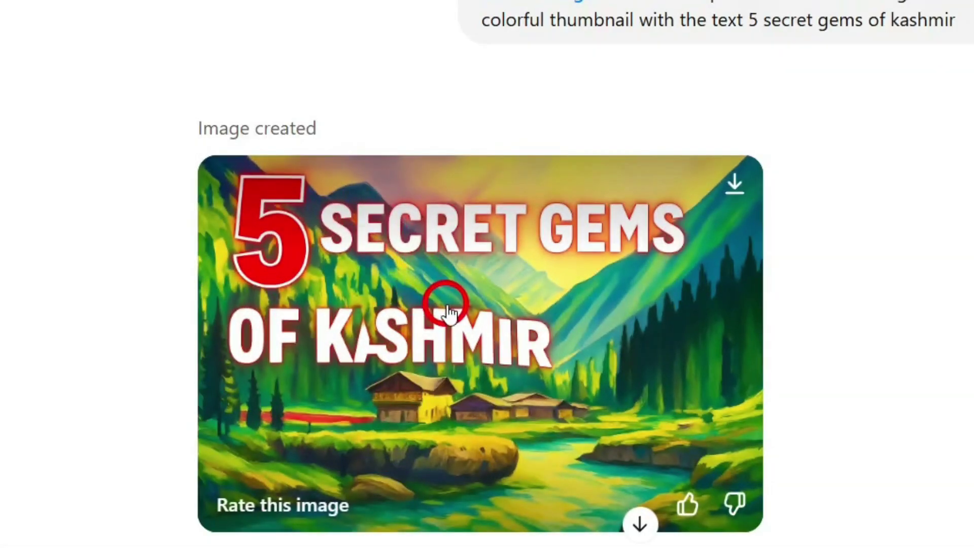
- Enlarge the generated Kashmir thumbnail to examine it, close the preview, and download the image
{"action": "left_click", "coordinate": [448, 308]}
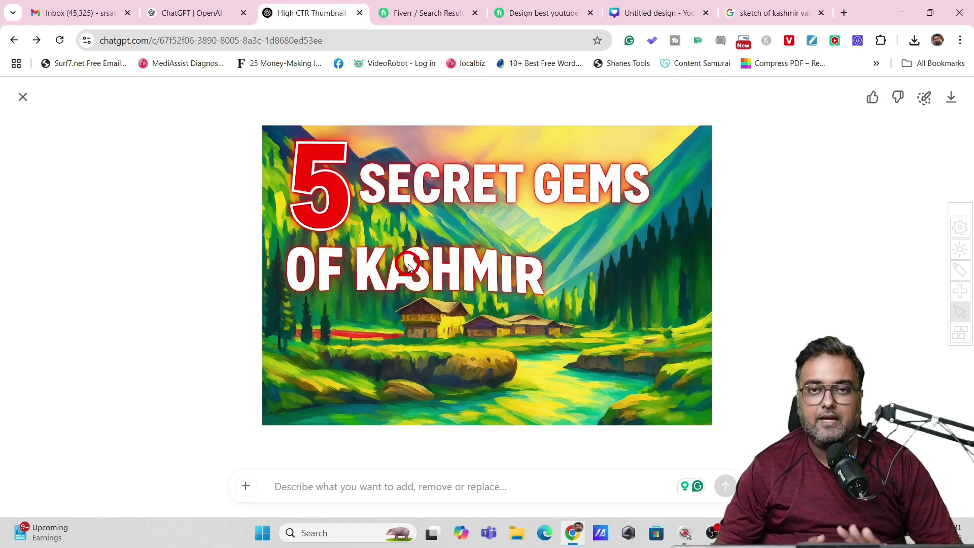
{"action": "left_click", "coordinate": [23, 97]}
{"action": "mouse_move", "coordinate": [616, 223]}
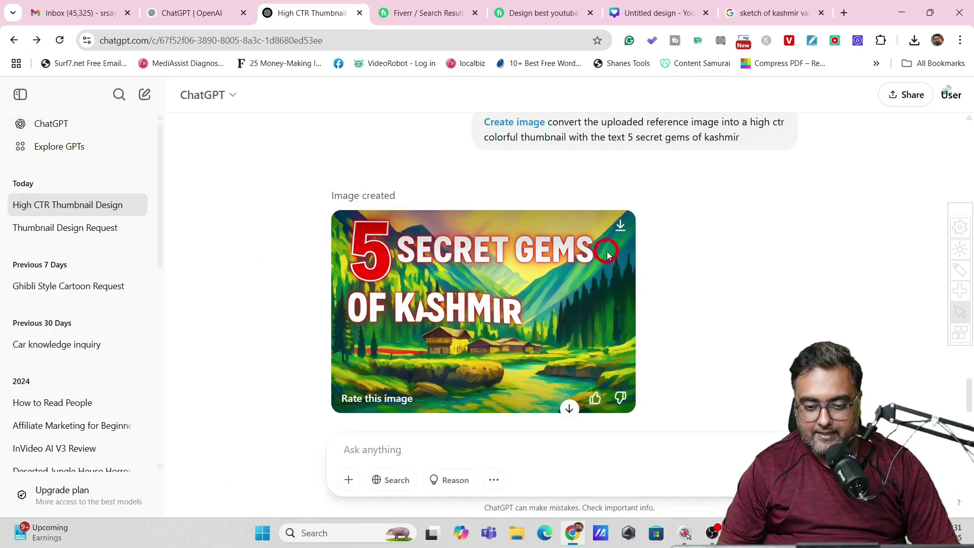
{"action": "left_click", "coordinate": [618, 225]}
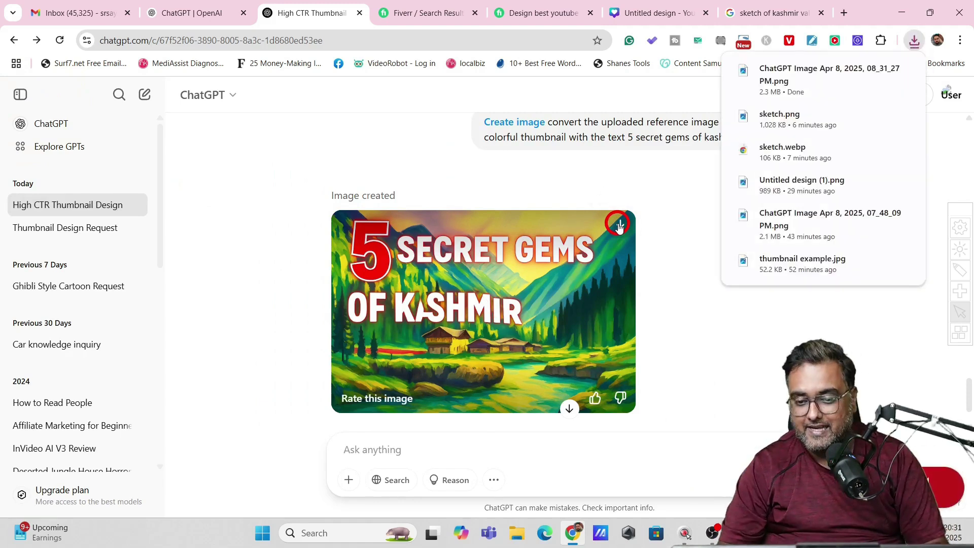
- Switch to the Canva design and delete the old thumbnail's background image and text box
{"action": "left_click", "coordinate": [669, 13]}
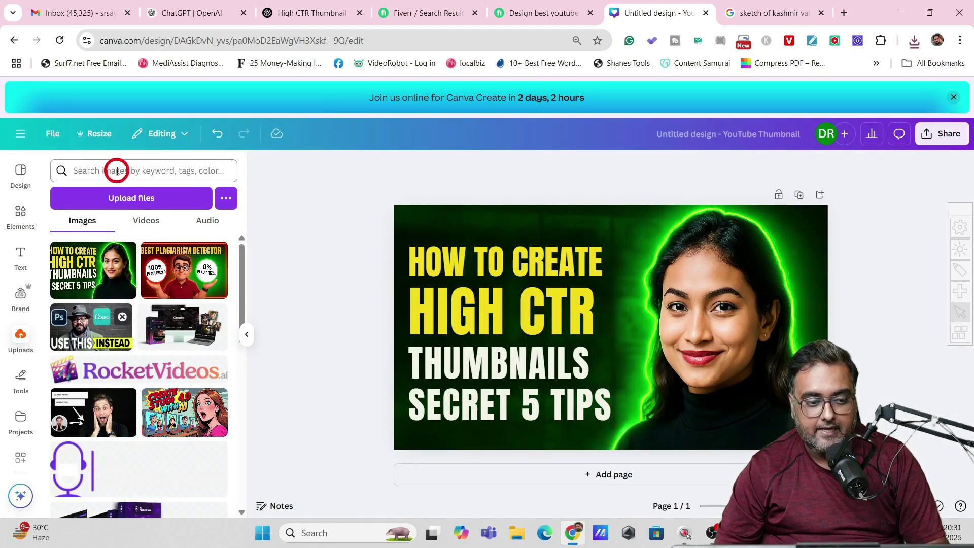
{"action": "left_click", "coordinate": [644, 287]}
{"action": "key", "text": "Delete"}
{"action": "left_click", "coordinate": [559, 290]}
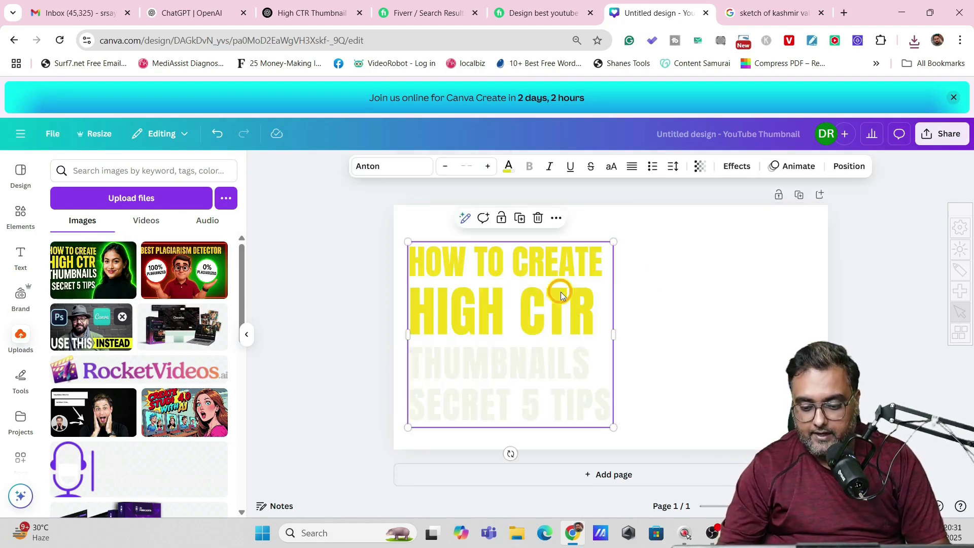
{"action": "key", "text": "Delete"}
- Upload the downloaded Kashmir thumbnail, add it to the empty page, and enlarge it to cover the whole canvas
{"action": "left_click", "coordinate": [91, 204]}
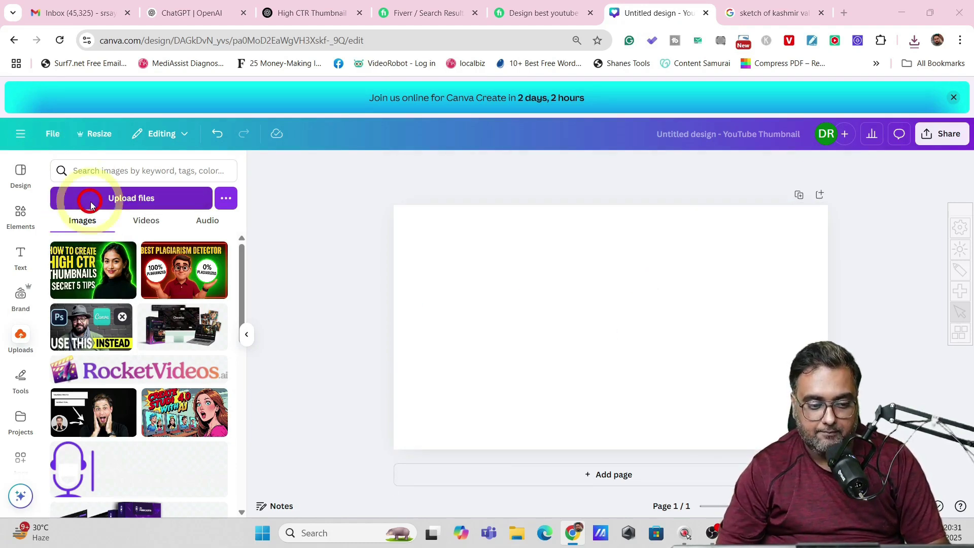
{"action": "double_click", "coordinate": [192, 124]}
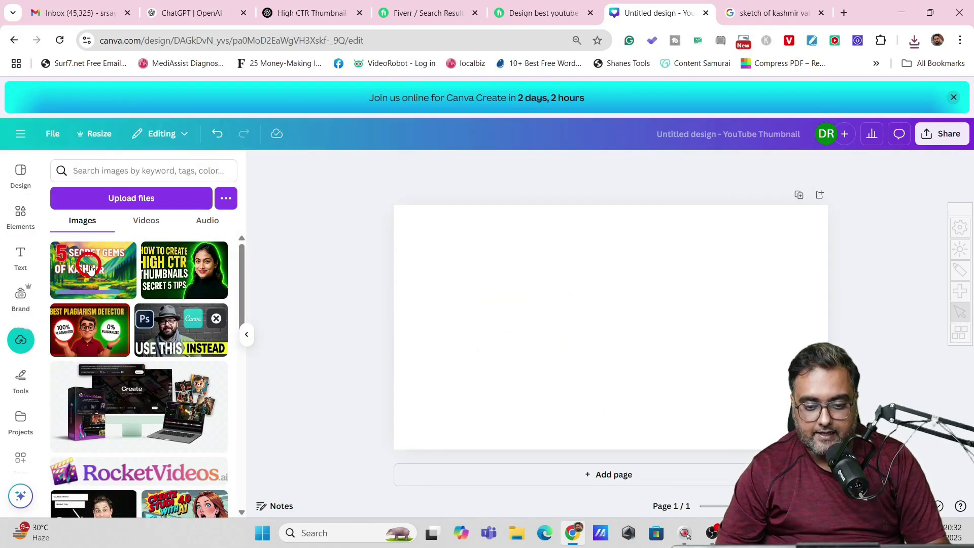
{"action": "left_click", "coordinate": [89, 269]}
{"action": "left_click_drag", "start_coordinate": [504, 259], "coordinate": [427, 205]}
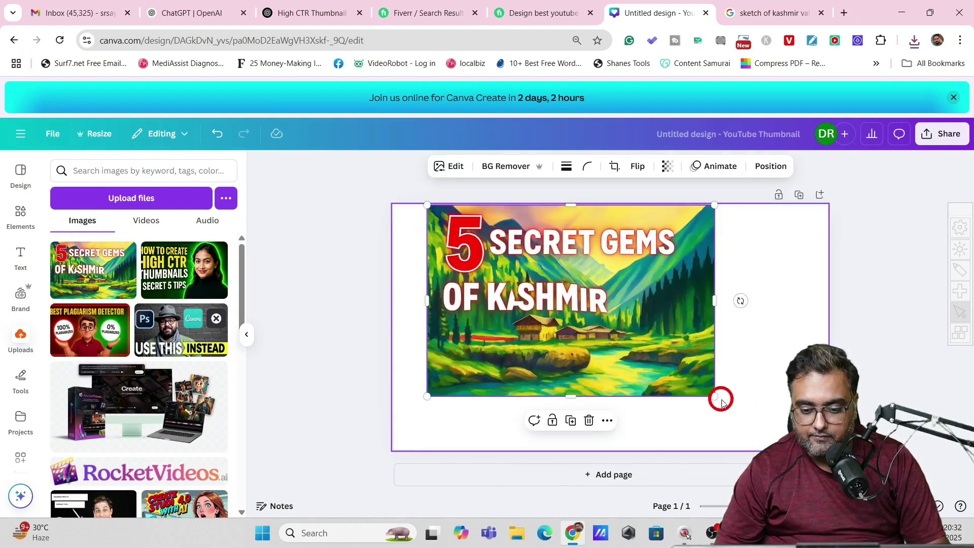
{"action": "left_click_drag", "start_coordinate": [711, 392], "coordinate": [806, 457]}
{"action": "left_click_drag", "start_coordinate": [786, 204], "coordinate": [828, 205]}
- Use Grab Text on all the text in the Kashmir image to turn its title into an editable text box
{"action": "left_click", "coordinate": [572, 338]}
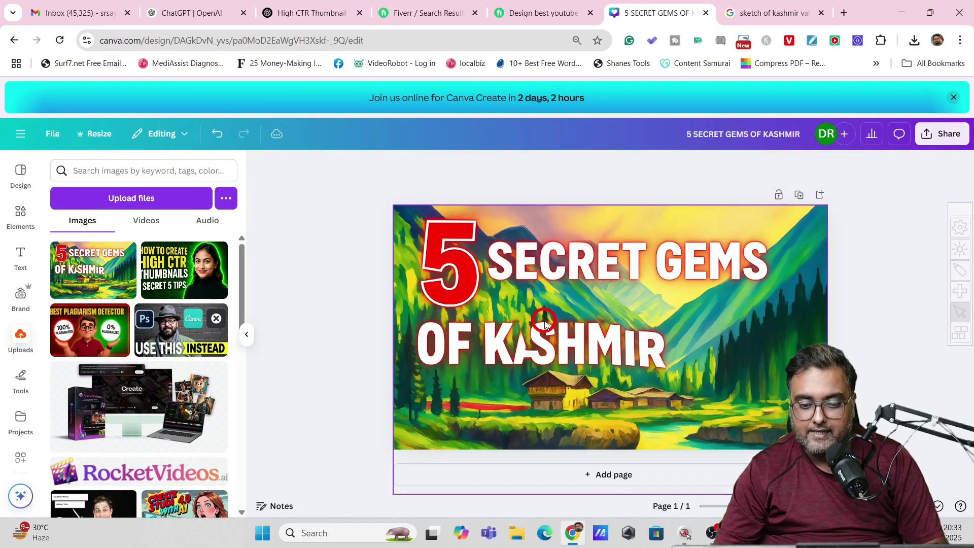
{"action": "left_click", "coordinate": [441, 167]}
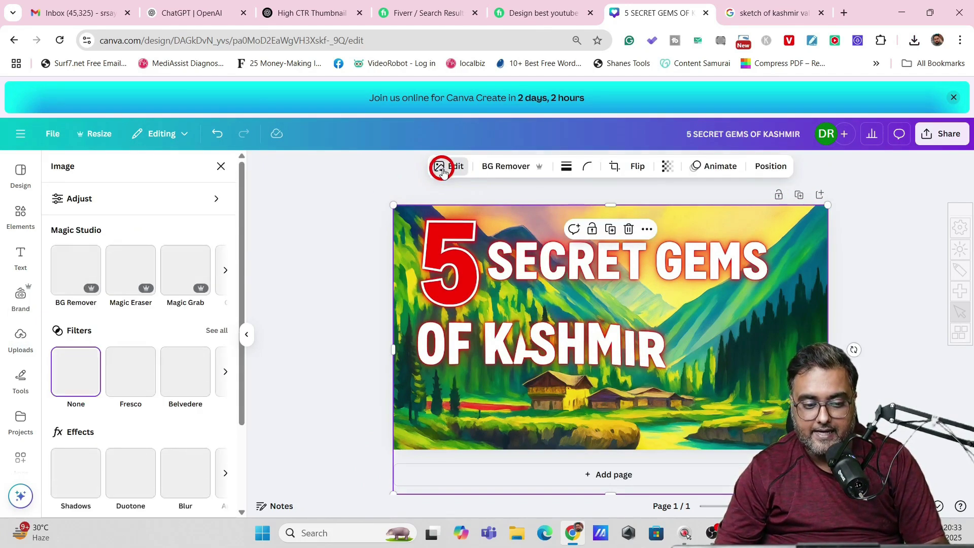
{"action": "left_click", "coordinate": [224, 266]}
{"action": "left_click", "coordinate": [173, 279]}
{"action": "left_click", "coordinate": [162, 218]}
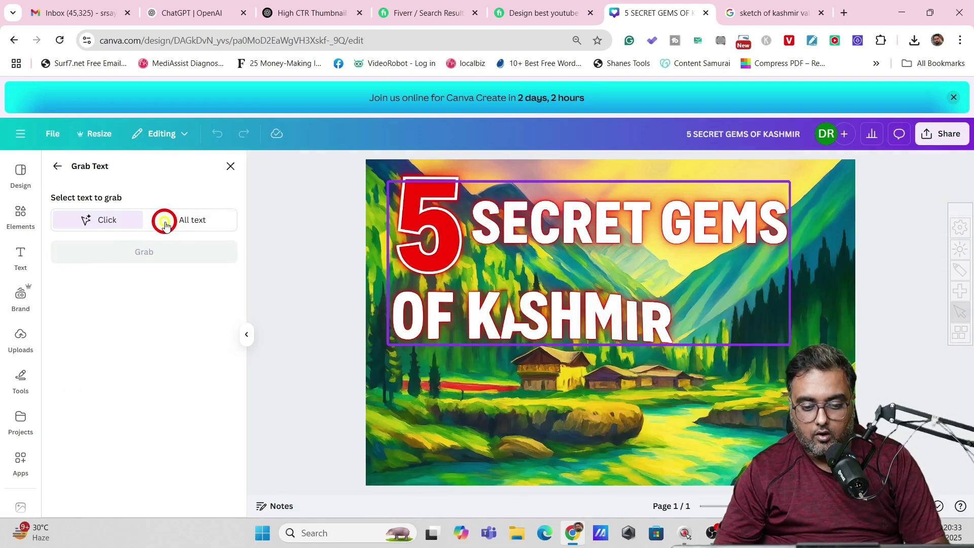
{"action": "left_click", "coordinate": [139, 252]}
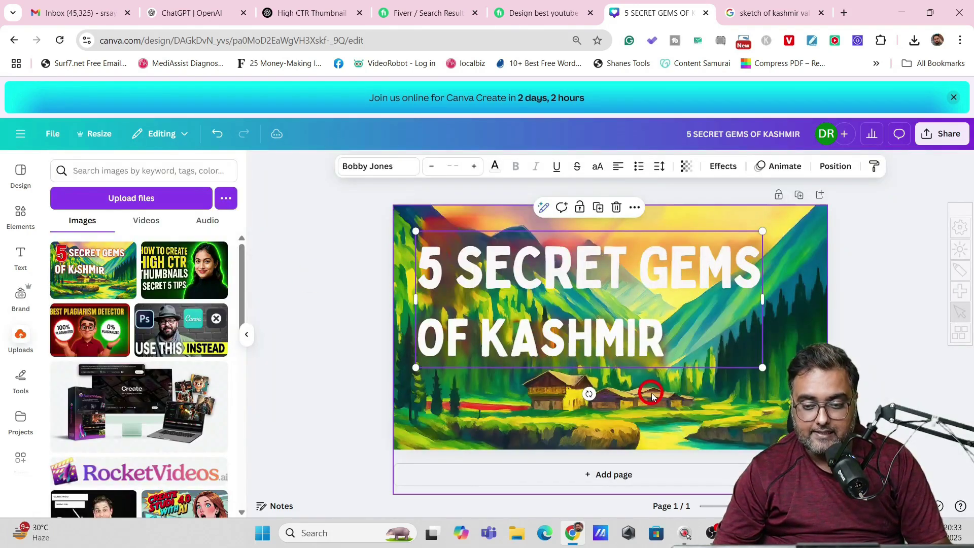
{"action": "left_click", "coordinate": [837, 333]}
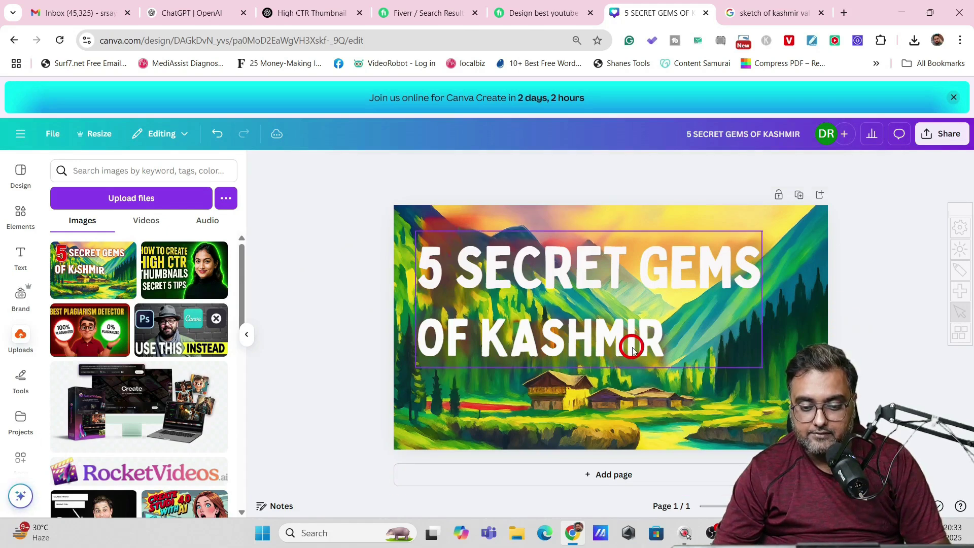
{"action": "left_click", "coordinate": [623, 322]}
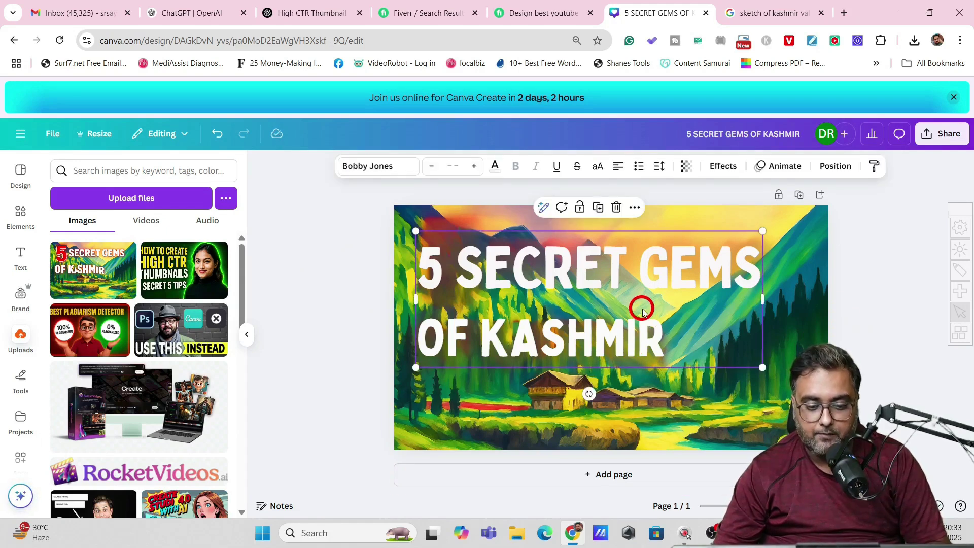
{"action": "left_click", "coordinate": [916, 173]}
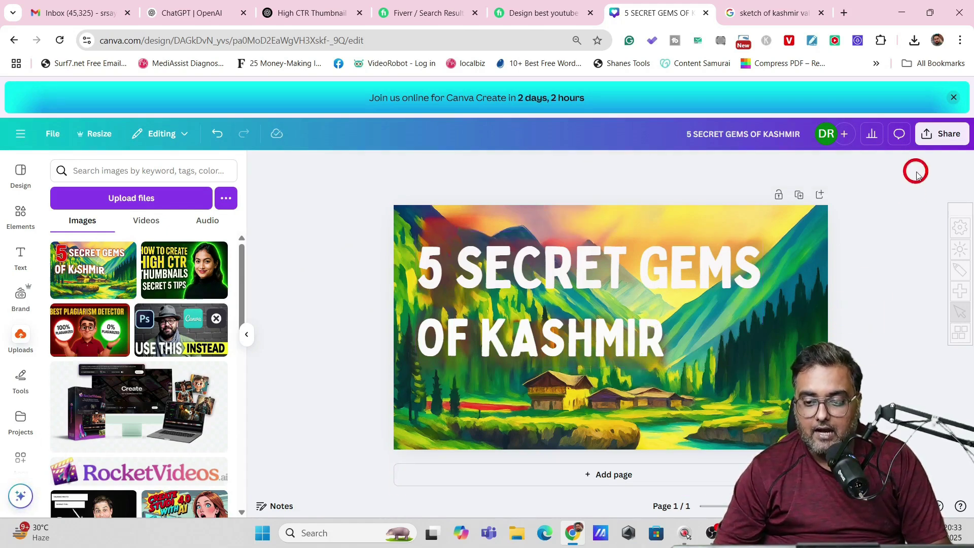
- Download the Kashmir thumbnail design as a PNG and close the download and sharing options
{"action": "left_click", "coordinate": [932, 134]}
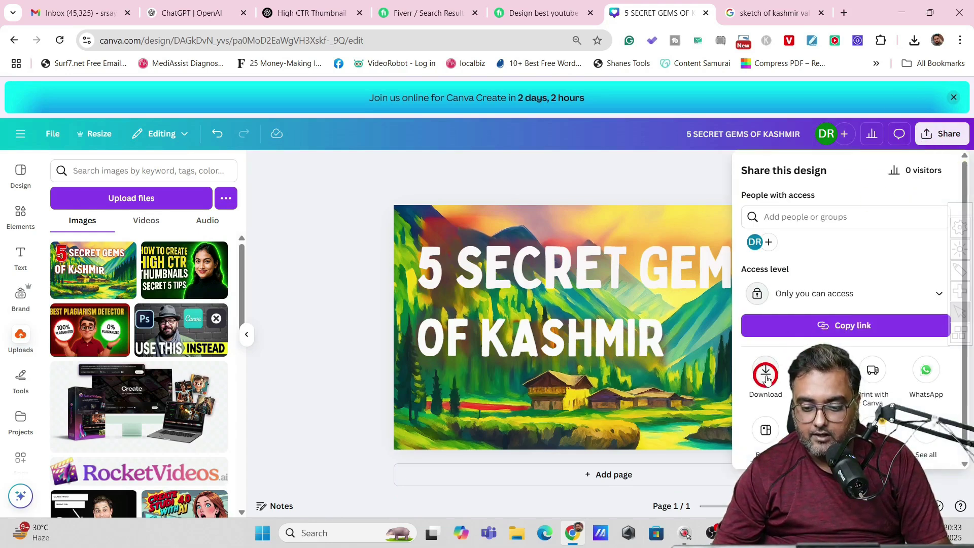
{"action": "left_click", "coordinate": [766, 376]}
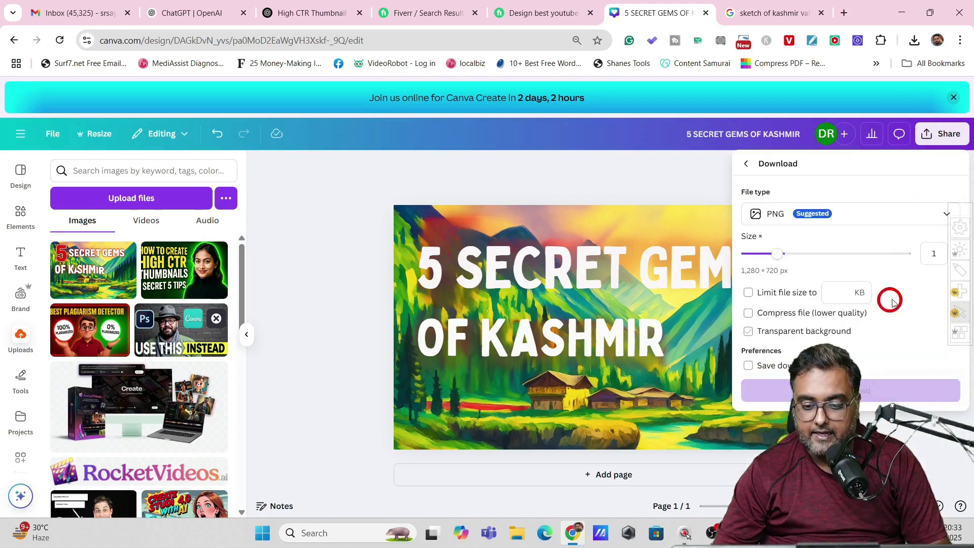
{"action": "left_click", "coordinate": [810, 214]}
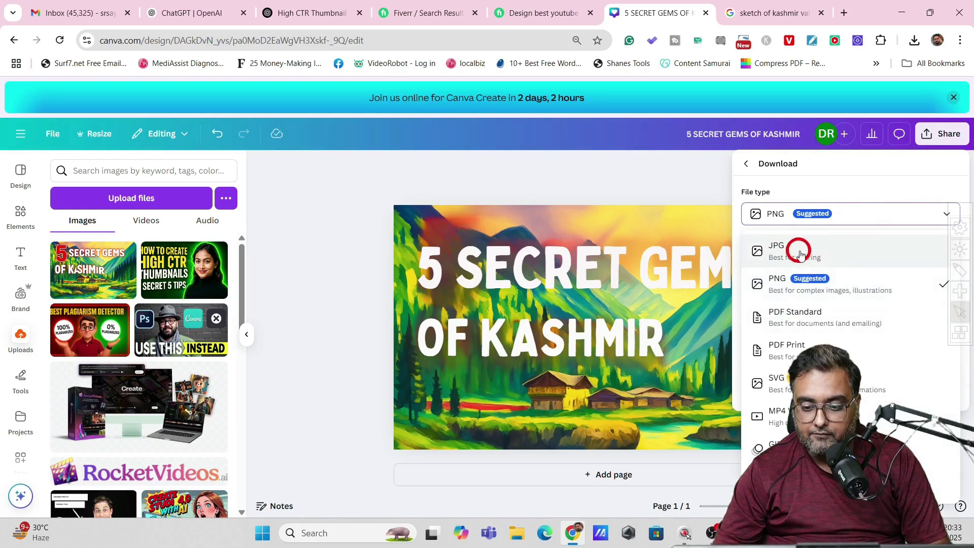
{"action": "left_click", "coordinate": [778, 287]}
{"action": "left_click", "coordinate": [774, 330]}
{"action": "left_click", "coordinate": [773, 386]}
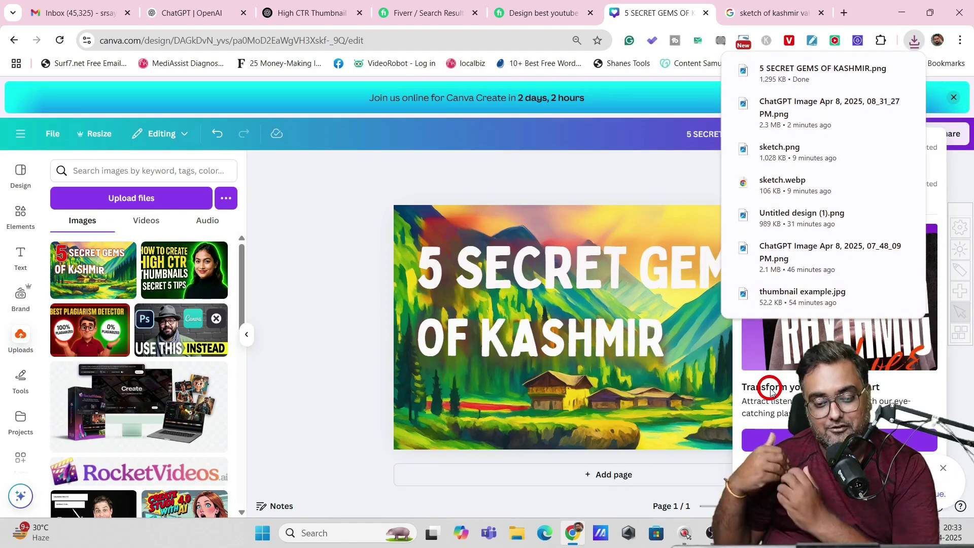
{"action": "left_click", "coordinate": [458, 175]}
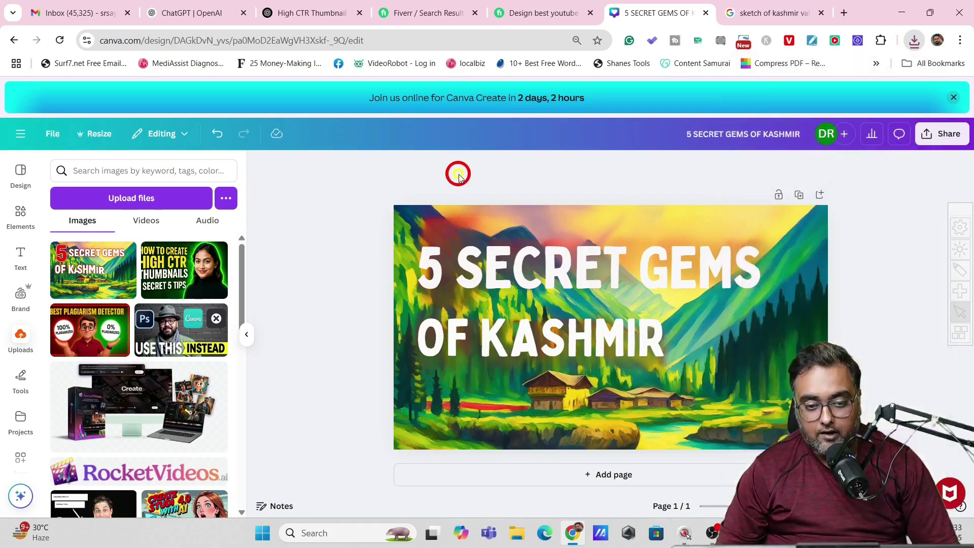
- Switch to the Fiverr high-CTR thumbnail gig and browse the sample images in its gallery
{"action": "left_click", "coordinate": [529, 17]}
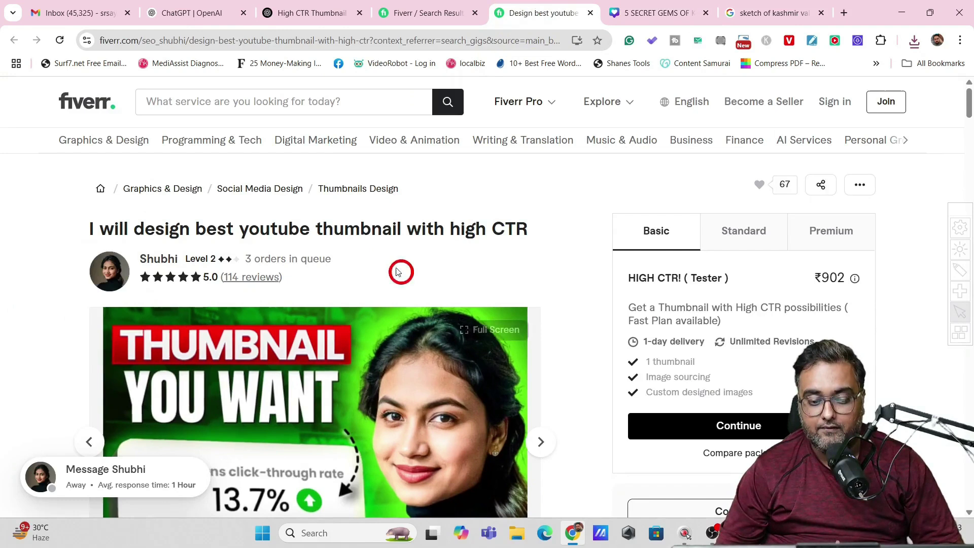
{"action": "left_click", "coordinate": [540, 442]}
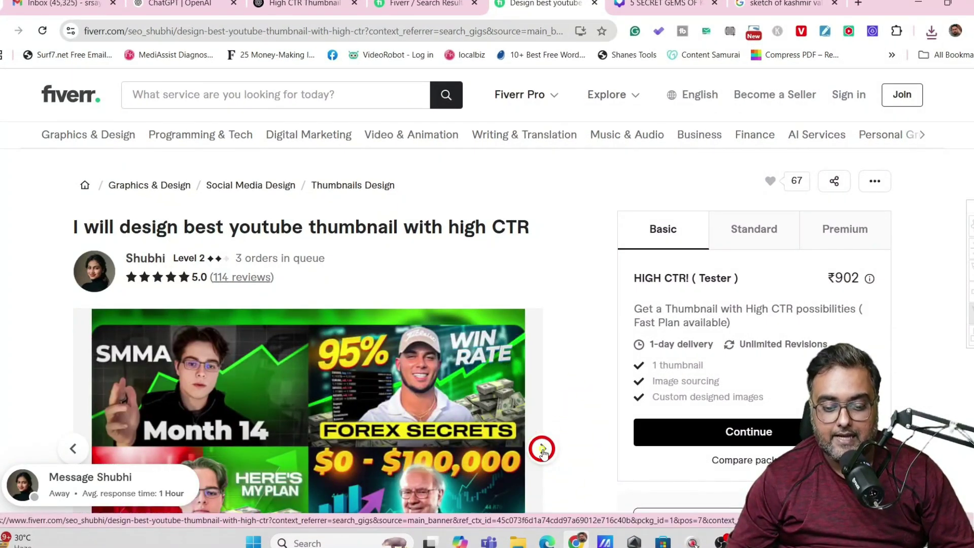
{"action": "left_click", "coordinate": [542, 449]}
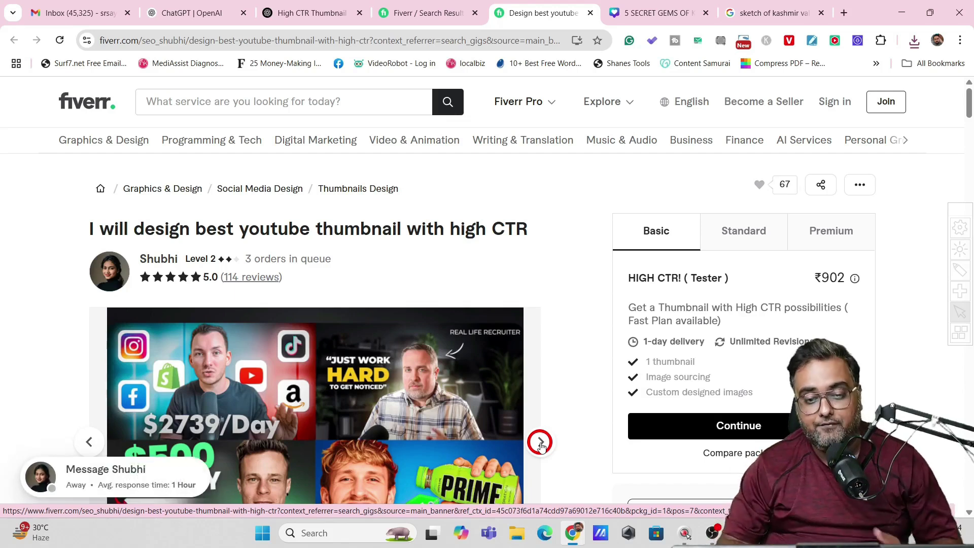
- Return to the "High CTR Thumbnail Design" conversation in ChatGPT and enlarge the personalized thumbnail of the man in sunglasses
{"action": "left_click", "coordinate": [326, 12]}
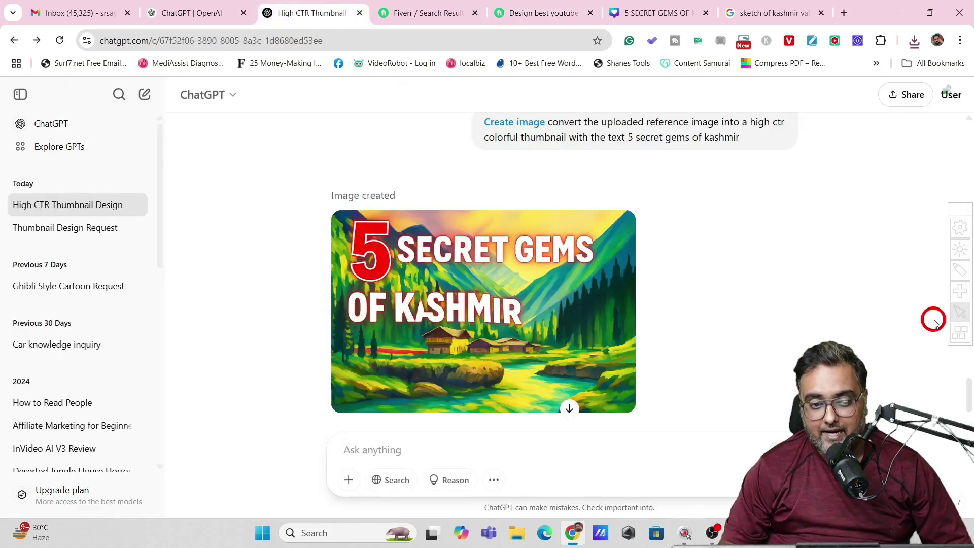
{"action": "left_click", "coordinate": [15, 40]}
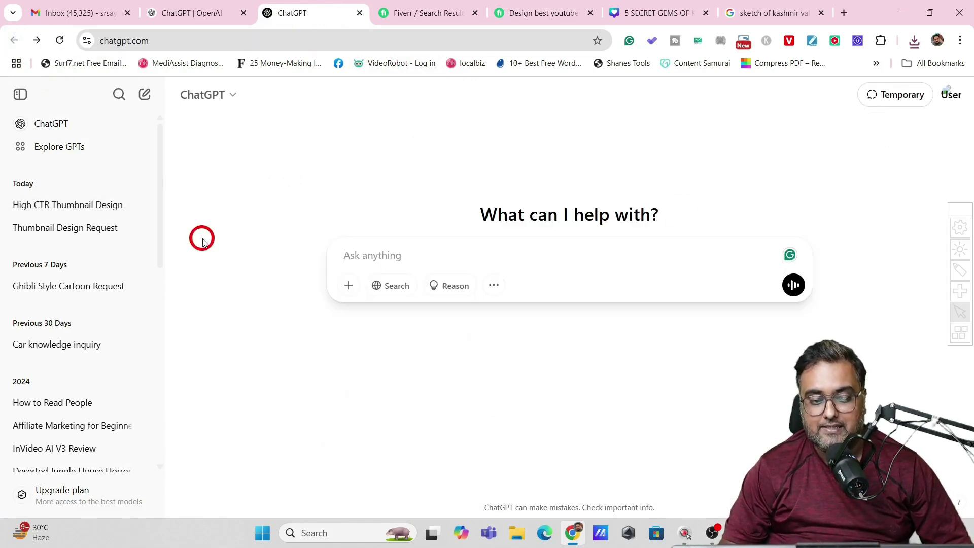
{"action": "left_click", "coordinate": [79, 203]}
{"action": "scroll", "coordinate": [958, 328], "scroll_direction": "up", "scroll_amount": 10}
{"action": "left_click_drag", "start_coordinate": [969, 241], "coordinate": [970, 165]}
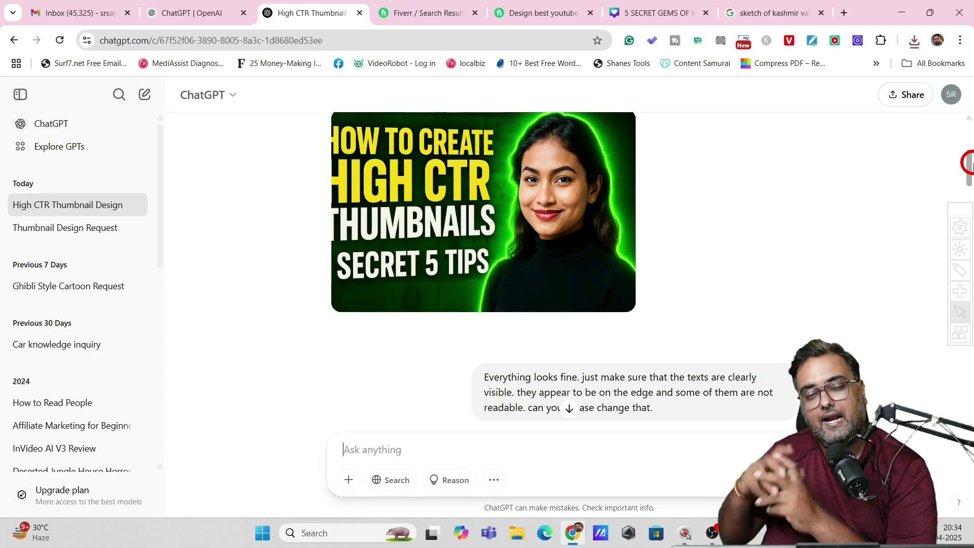
{"action": "left_click_drag", "start_coordinate": [969, 165], "coordinate": [967, 253]}
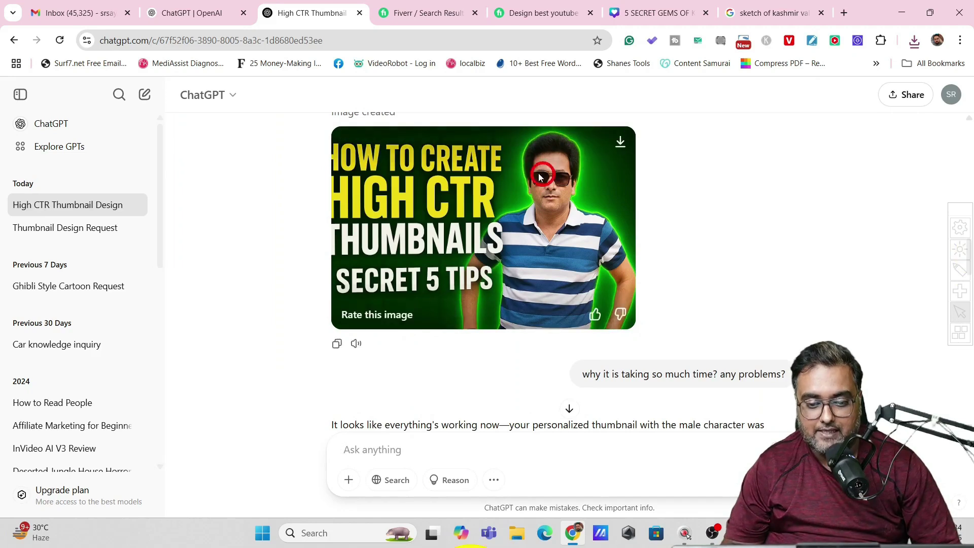
{"action": "left_click", "coordinate": [532, 233]}
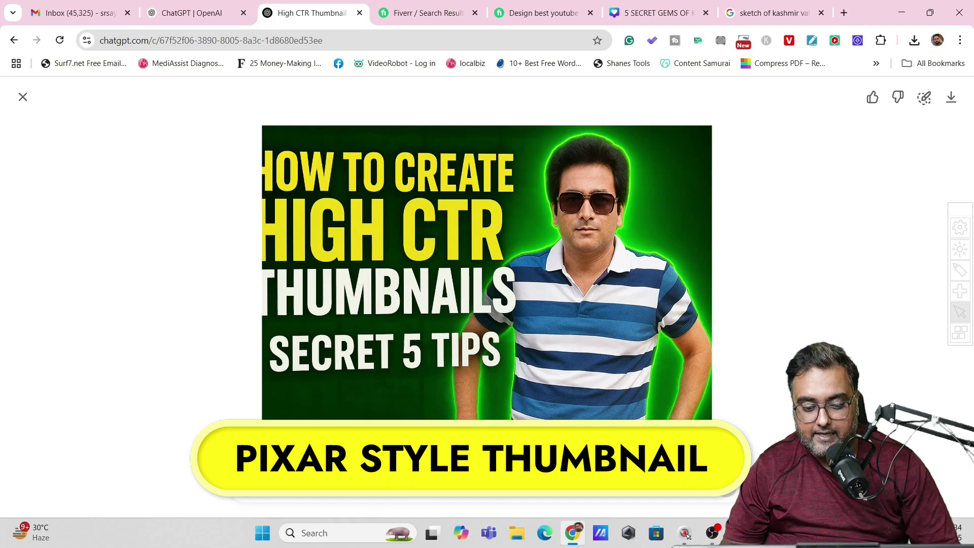
- Submit the edit request "change the character into pixar style cartoon" for the enlarged thumbnail
{"action": "left_click", "coordinate": [359, 484]}
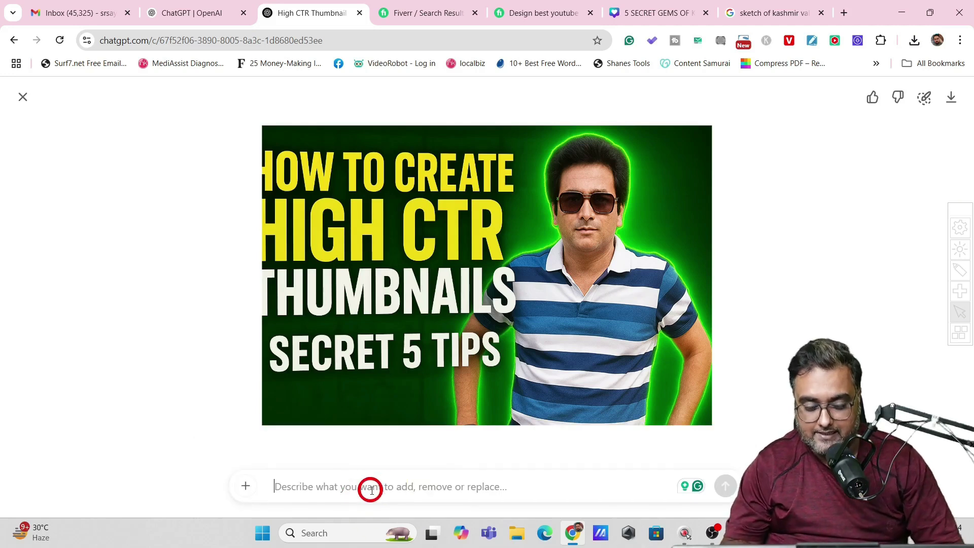
{"action": "type", "text": "change the character into pixar style cartoon"}
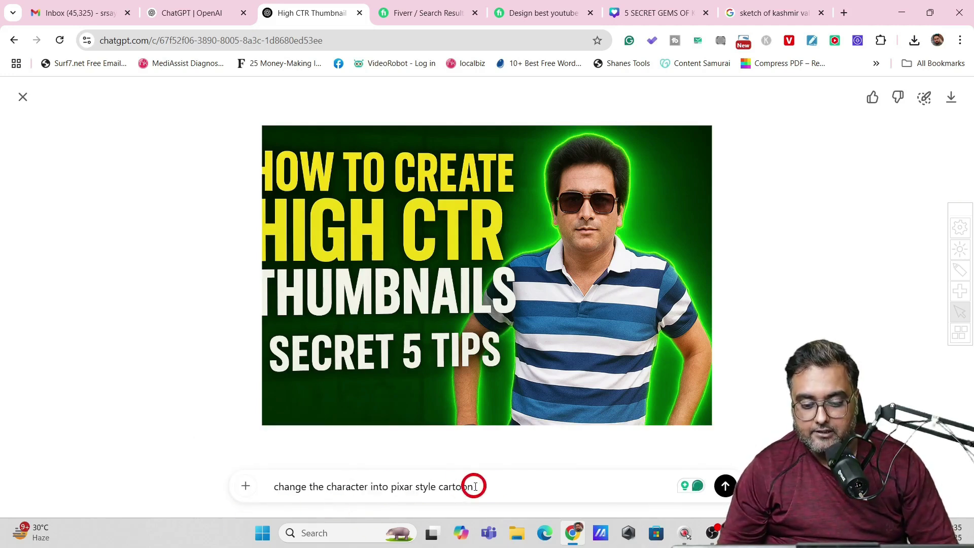
{"action": "left_click", "coordinate": [725, 488]}
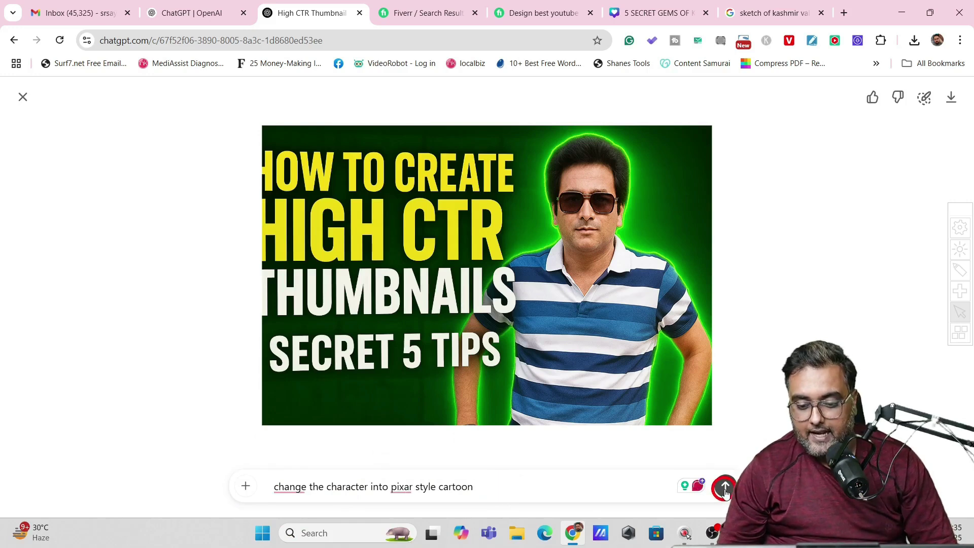